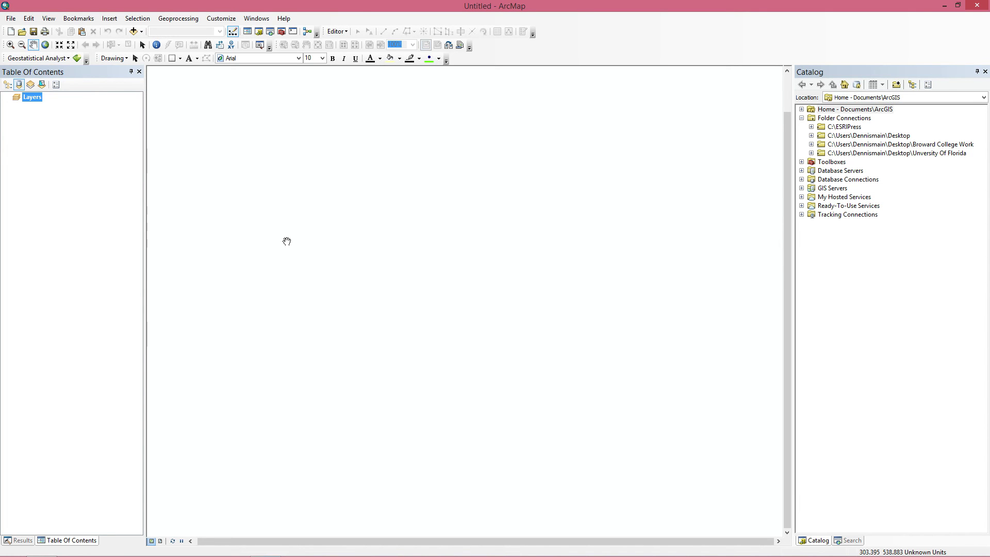
Step: Save the map as 8-1 in ESRIPress\GIST 10-1\GIST1\MyAssignments\Chapter8\Assignment8-1YourName
left_click(11, 19)
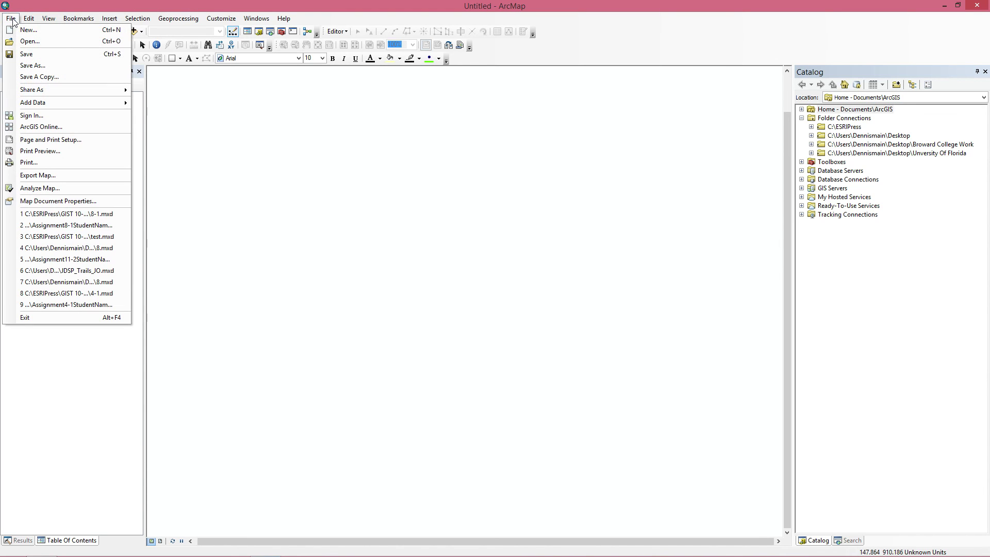
left_click(45, 68)
left_click(505, 194)
scroll(503, 211, "up", 1)
left_click(443, 262)
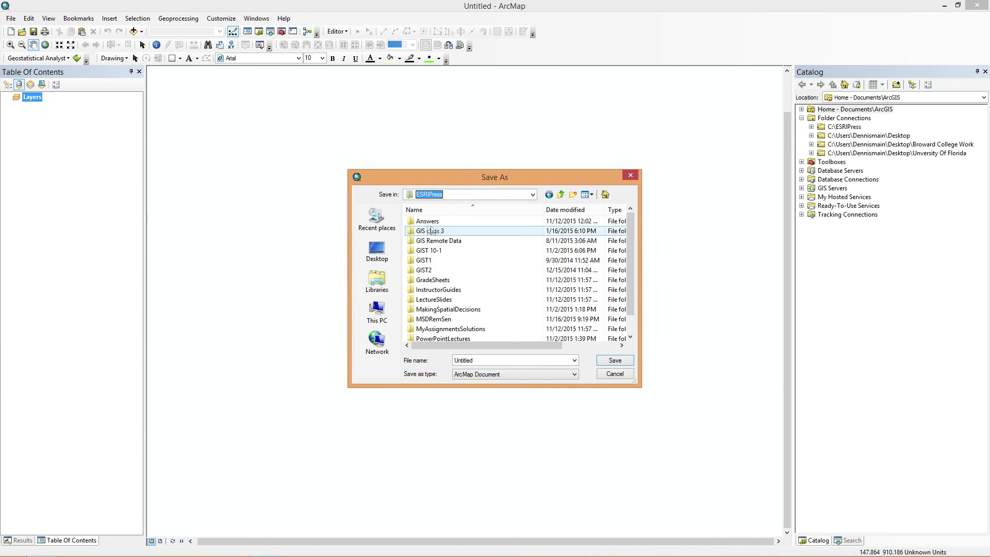
double_click(428, 251)
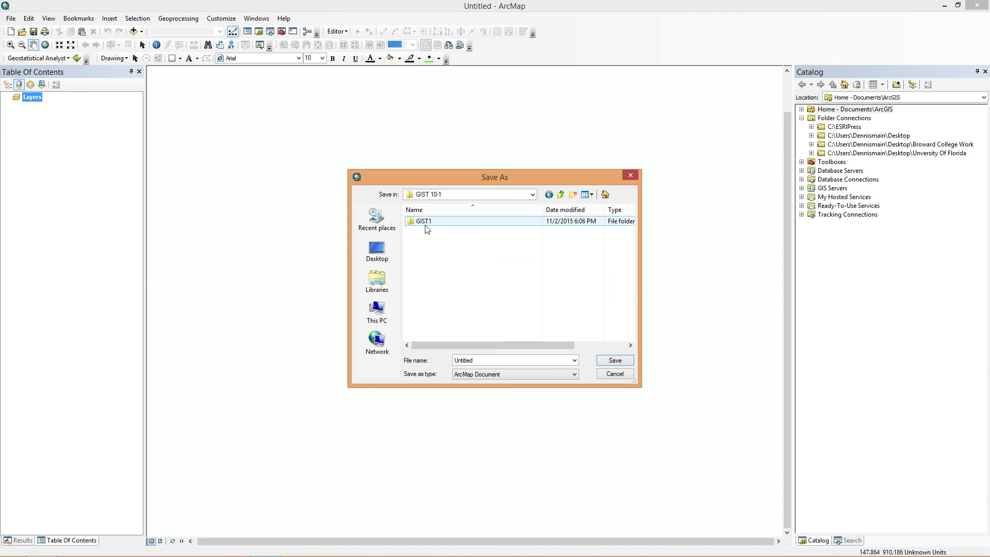
double_click(426, 225)
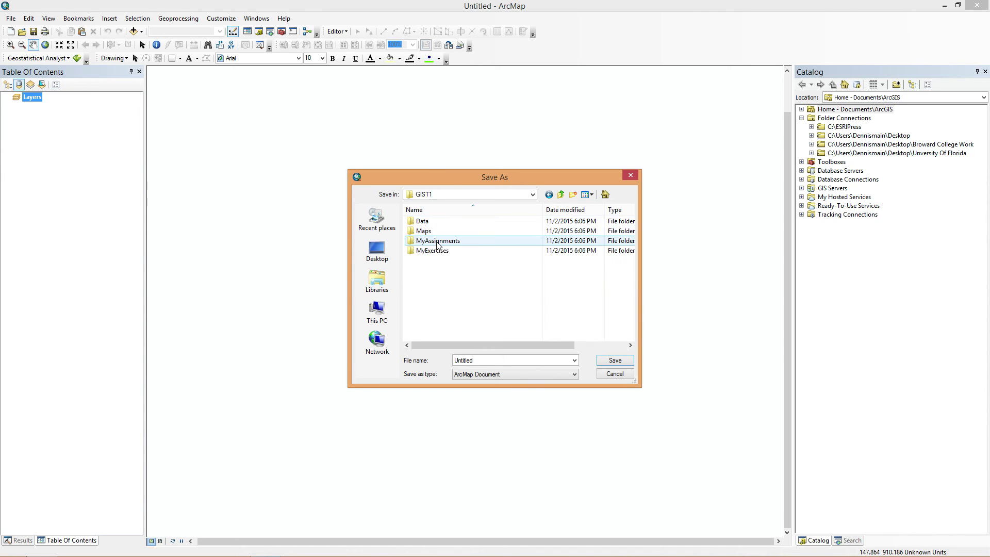
double_click(435, 241)
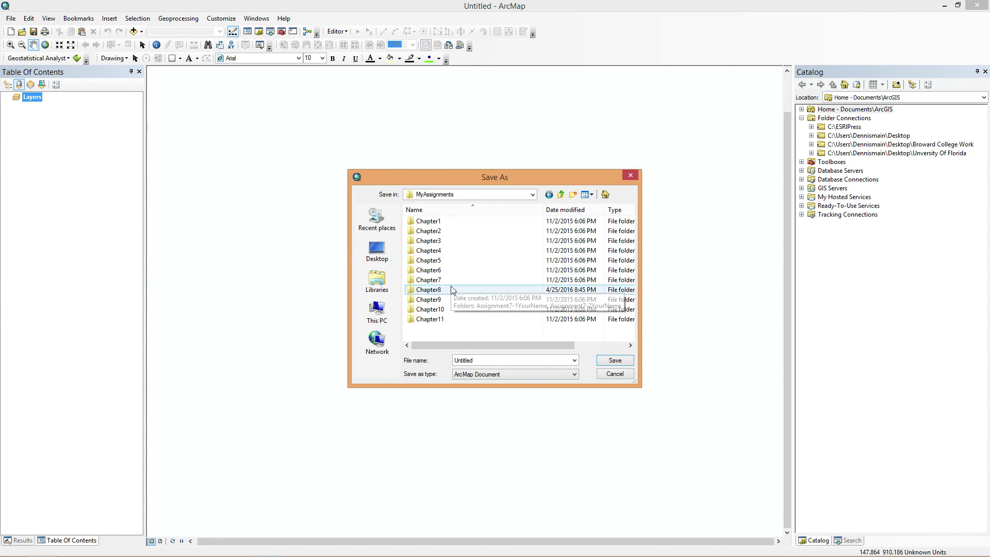
double_click(453, 289)
double_click(453, 222)
double_click(470, 360)
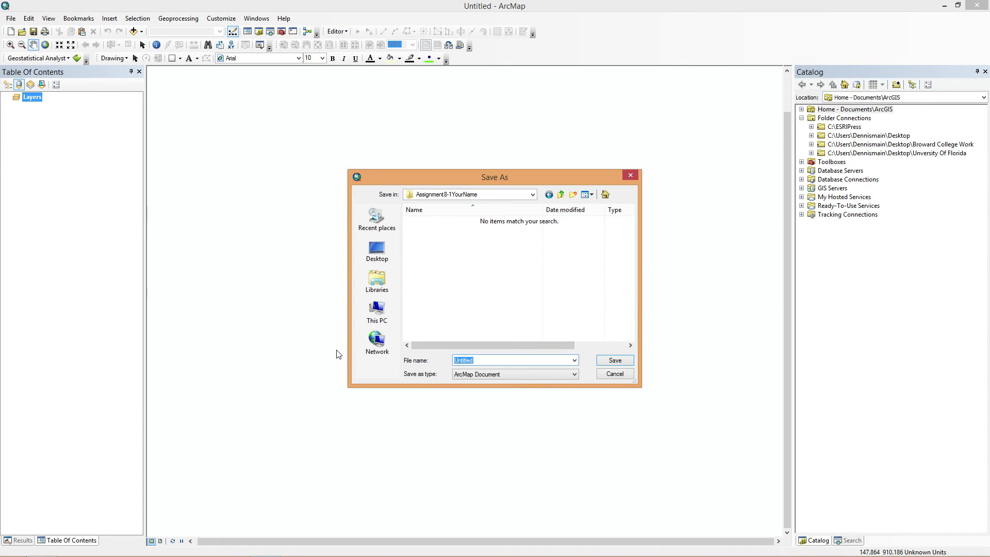
type("8-1")
Step: Confirm saving as 8-1, then enable 'Store relative pathnames to data sources' in Map Document Properties
left_click(616, 361)
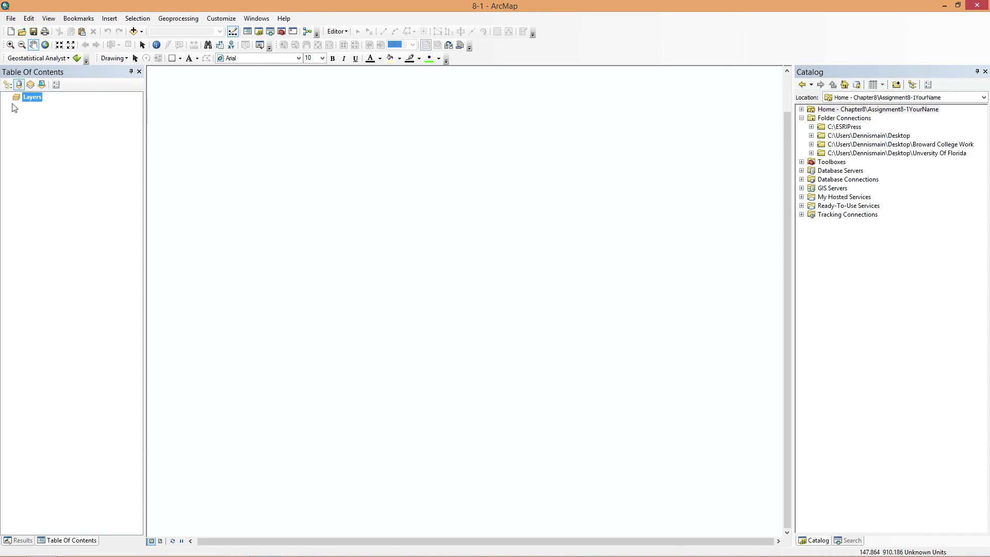
left_click(11, 19)
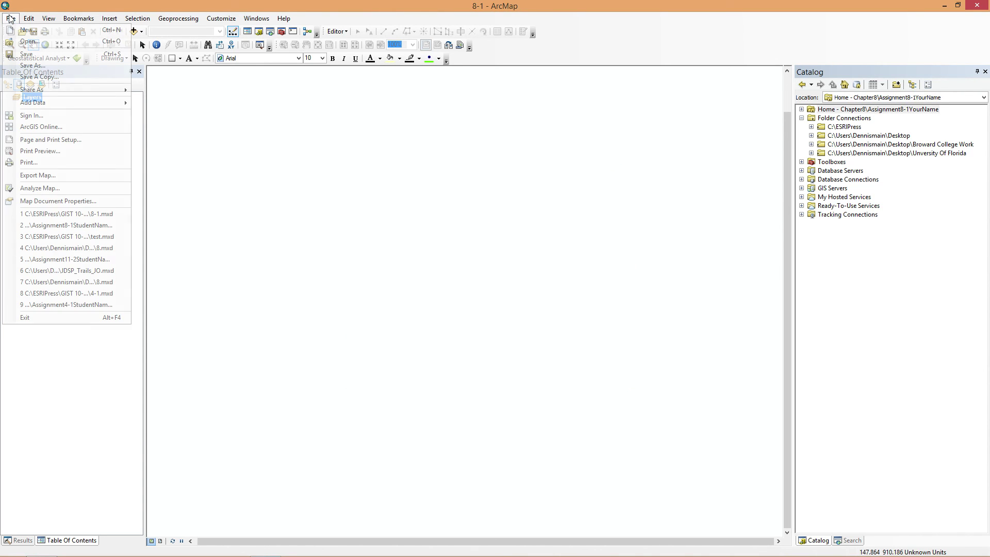
left_click(58, 201)
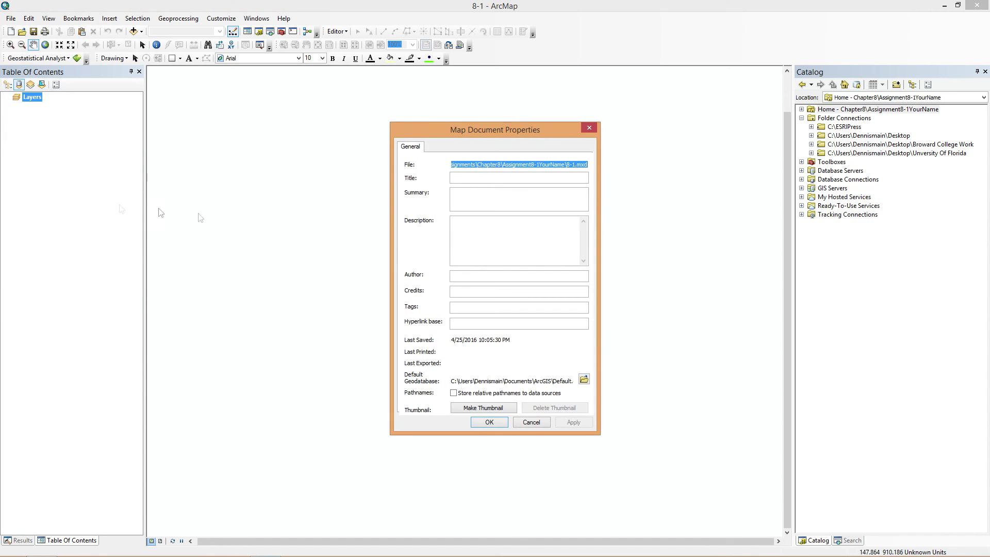
left_click(497, 394)
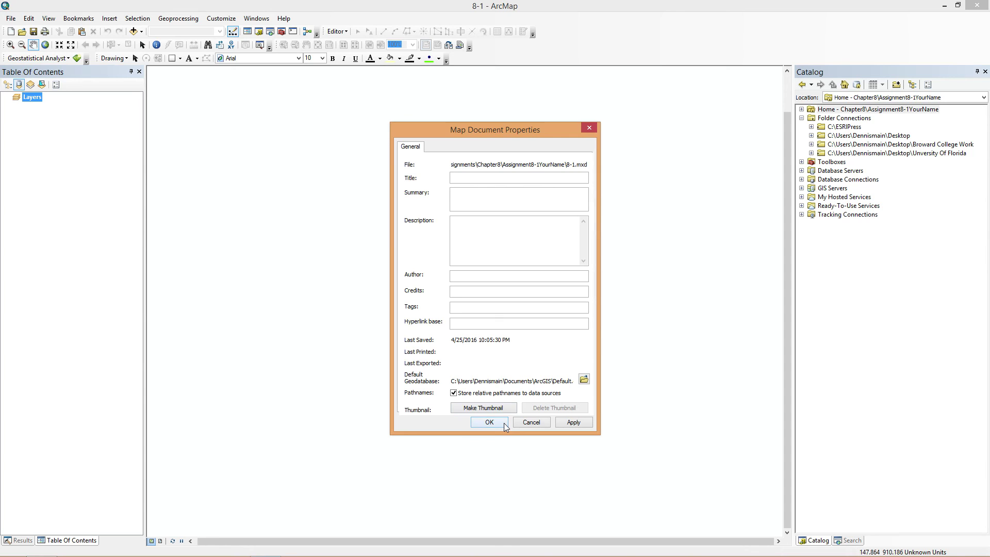
left_click(503, 423)
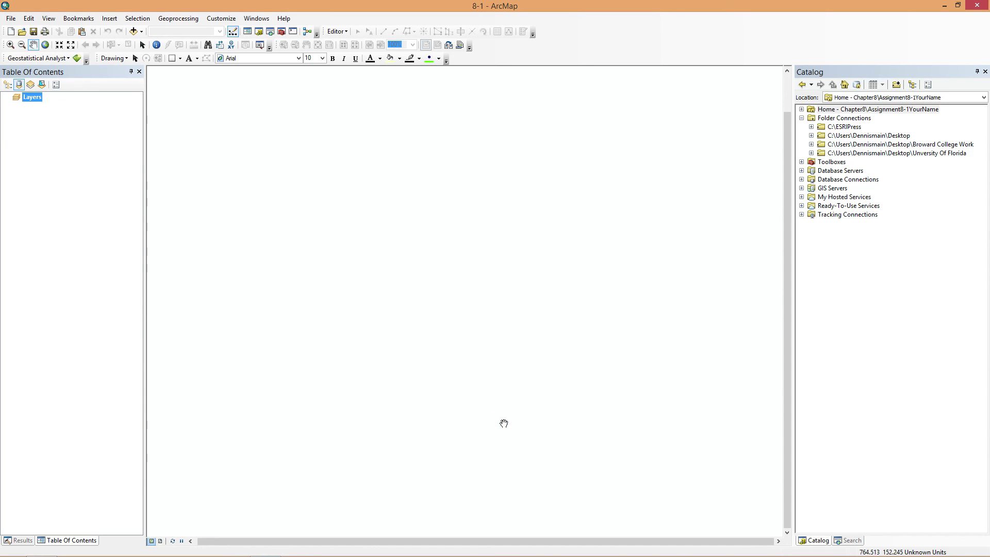
Step: Open the Layers data frame properties and search the coordinate systems for 'utm'
right_click(32, 97)
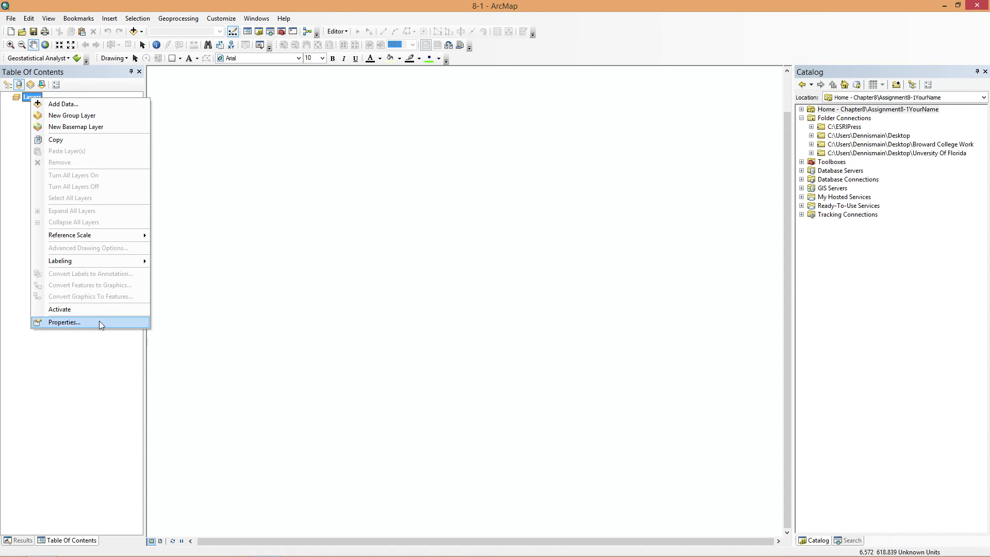
left_click(100, 322)
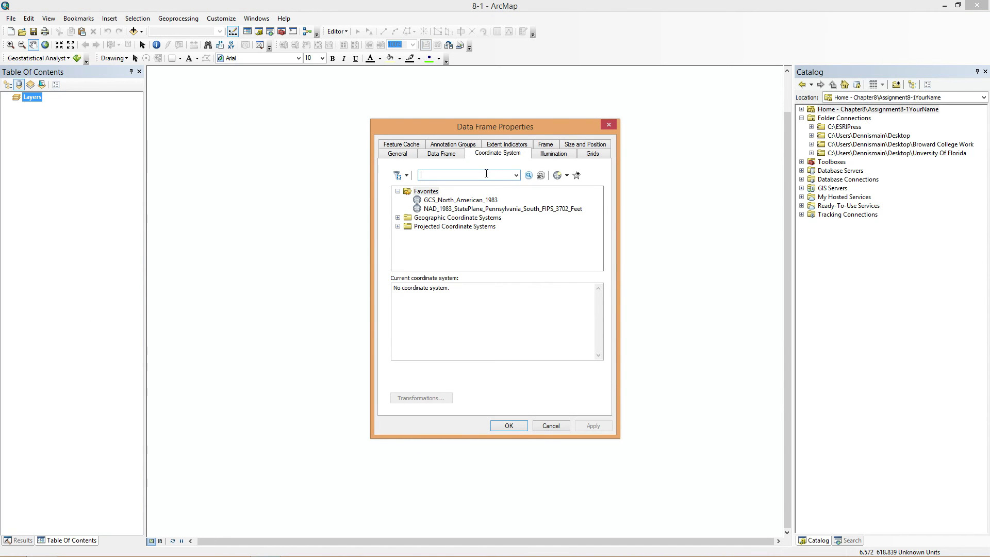
type("utm")
key("Return")
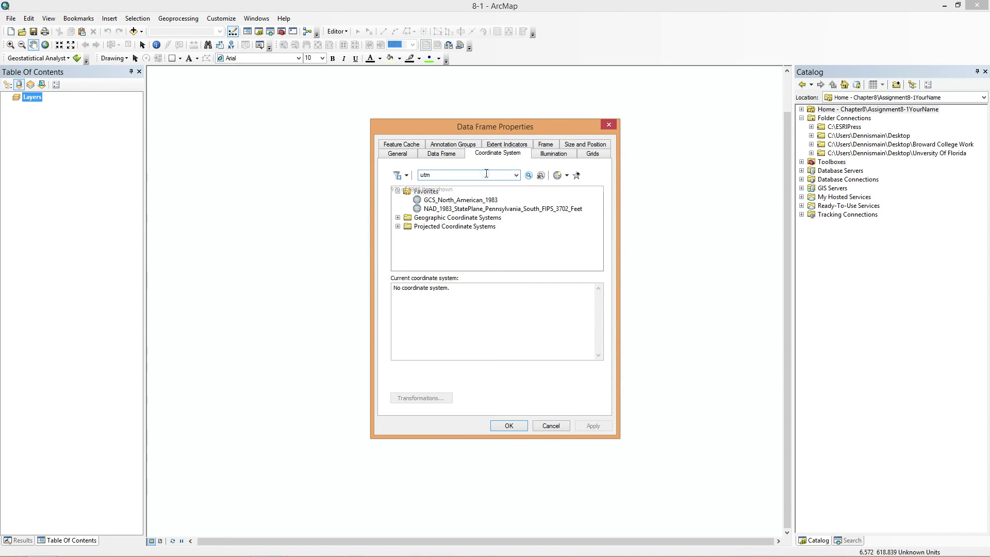
Step: Apply Projected > UTM > North America > NAD 1983 (2011) UTM Zone 17N to the data frame
left_click(398, 202)
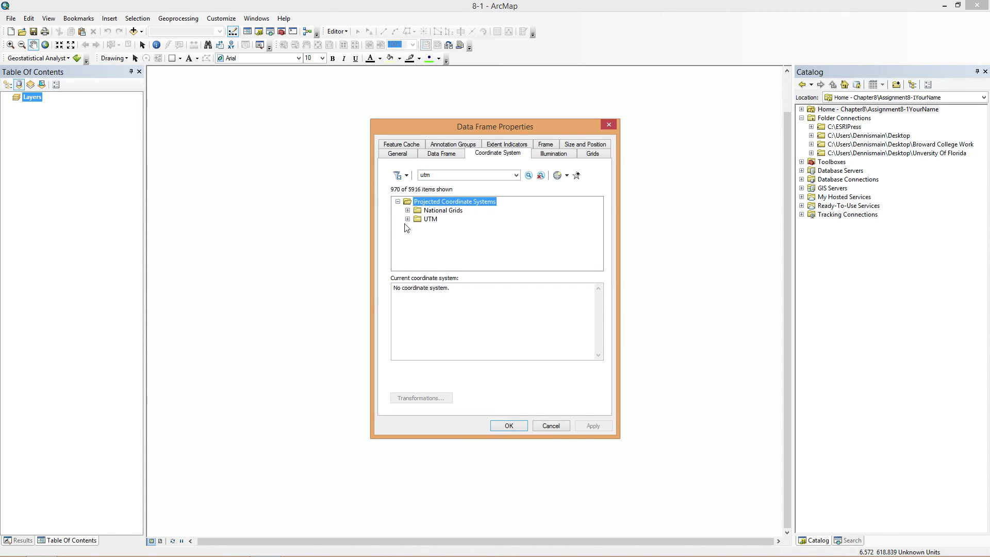
left_click(408, 219)
scroll(418, 245, "down", 3)
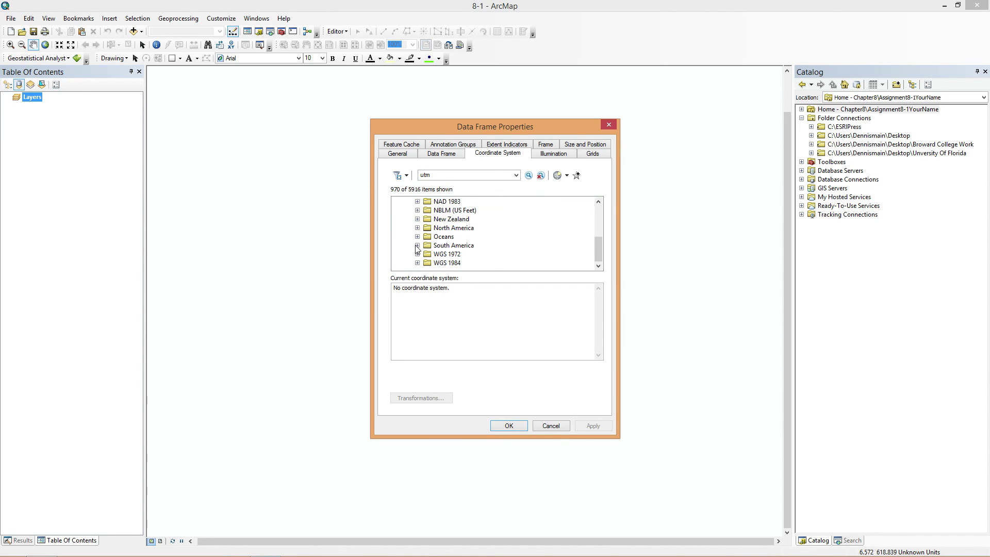
left_click(418, 227)
scroll(454, 236, "down", 3)
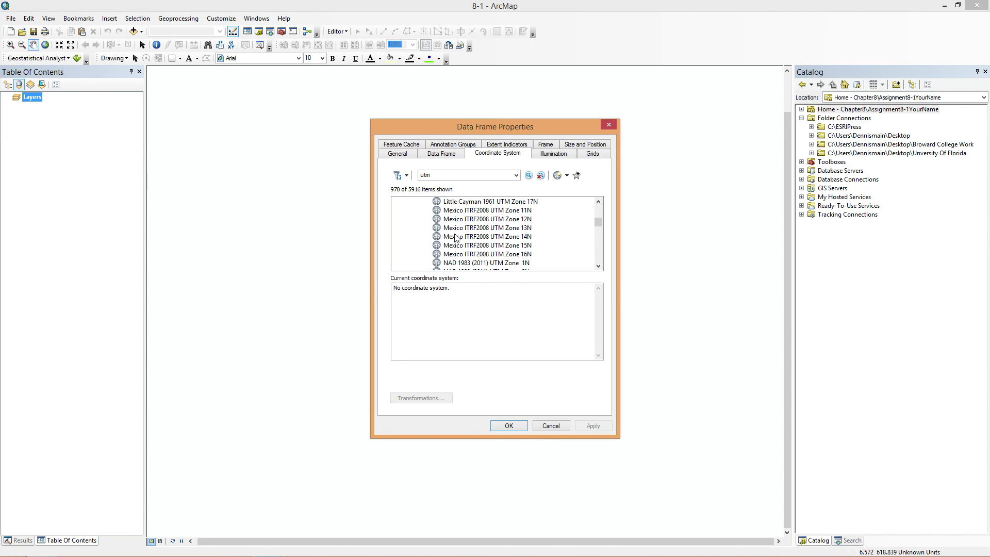
scroll(465, 234, "down", 3)
scroll(466, 233, "down", 3)
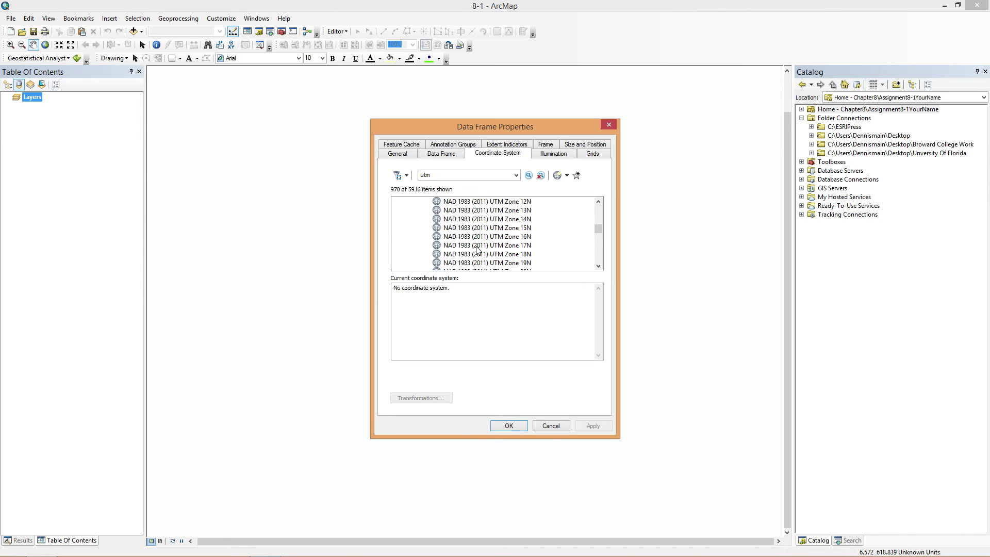
left_click(477, 249)
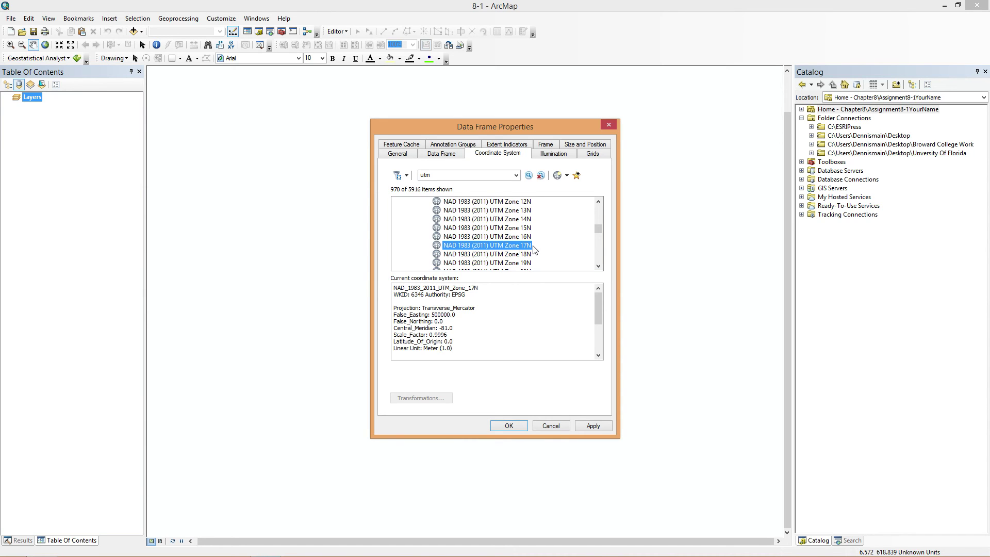
left_click(508, 426)
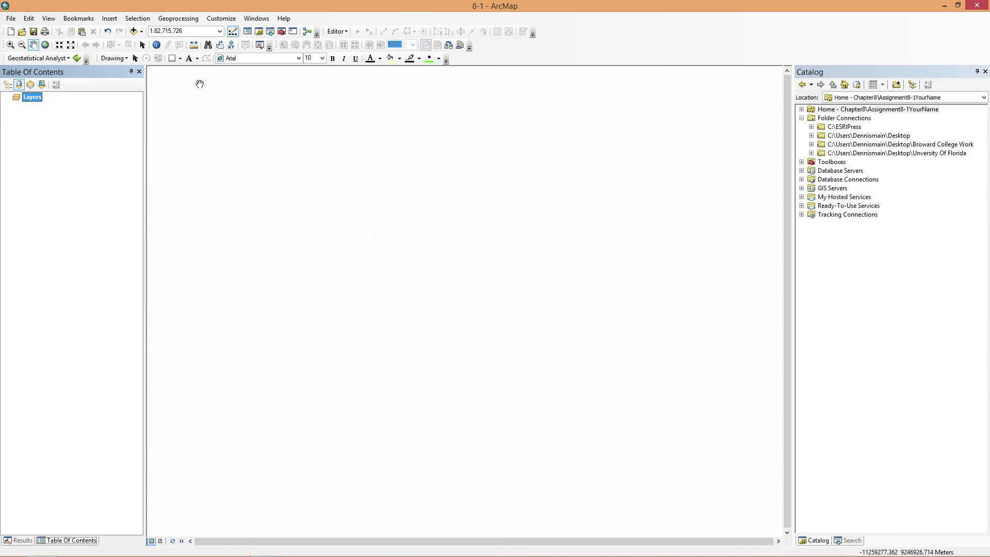
Step: In Add Data, browse to C:\ESRIPress\GIST 10-1\GIST1\Data\UnitedStates.gdb
left_click(142, 31)
left_click(154, 41)
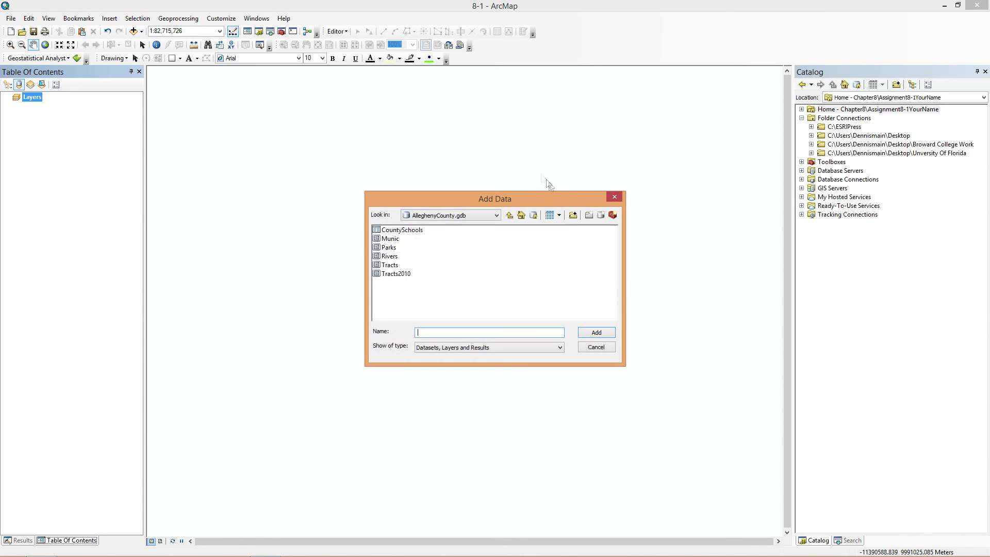
left_click(488, 210)
left_click(473, 242)
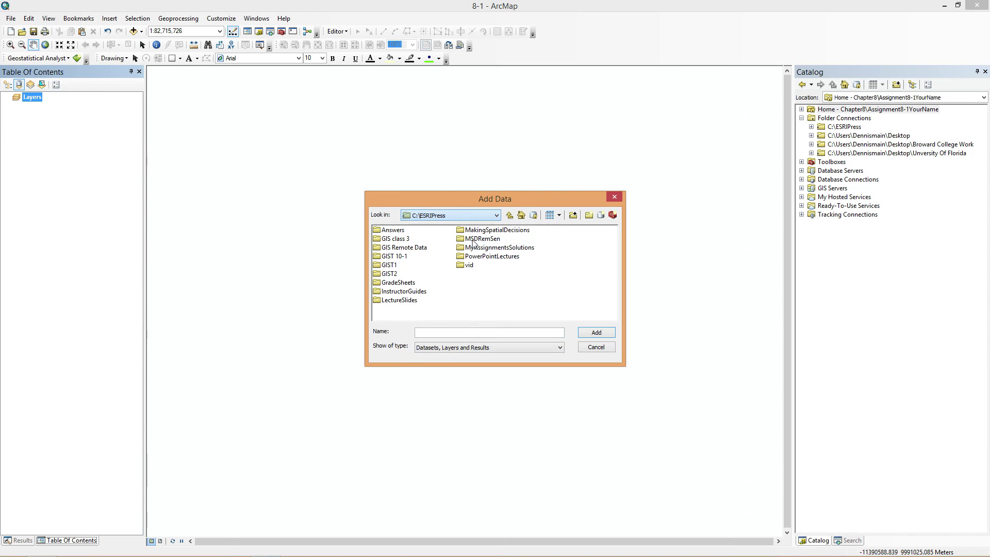
double_click(394, 257)
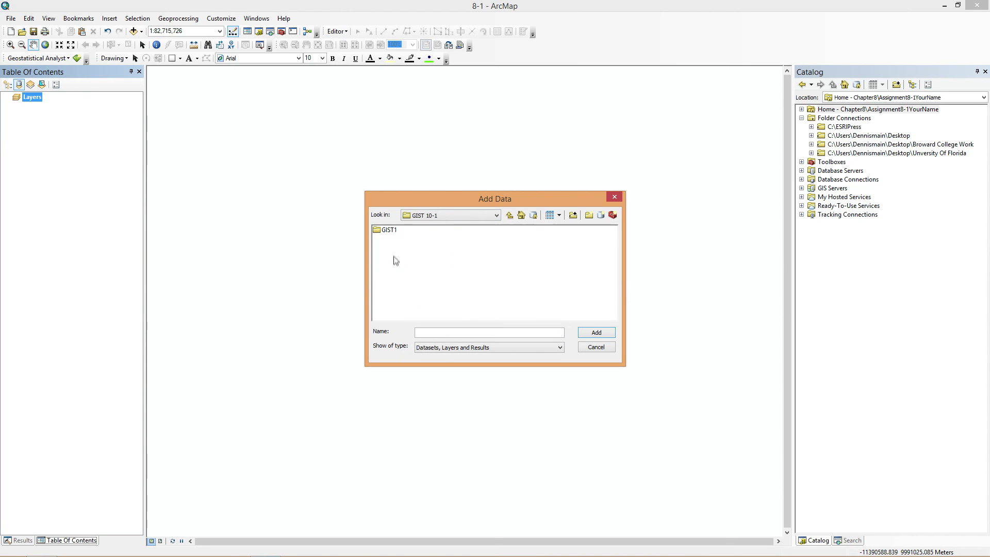
double_click(389, 230)
double_click(390, 231)
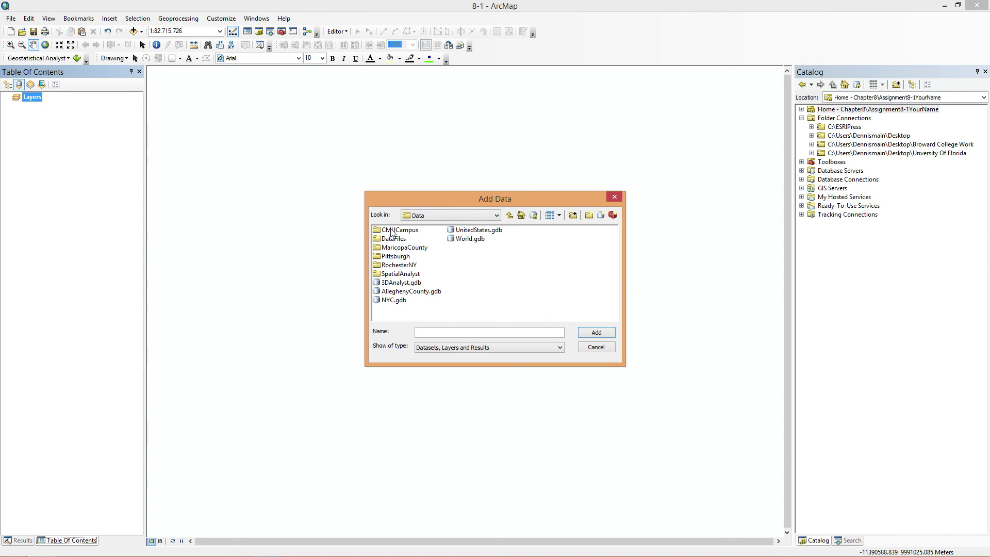
left_click(479, 233)
double_click(479, 231)
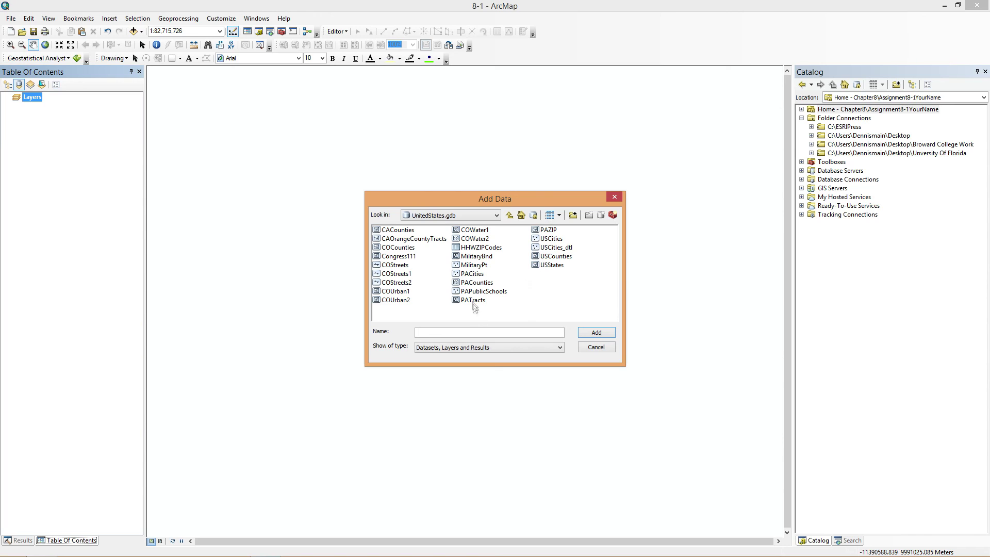
Step: Add PACounties, PAZIP and HHWZIPCodes, dismissing the coordinate system warning
left_click(475, 283)
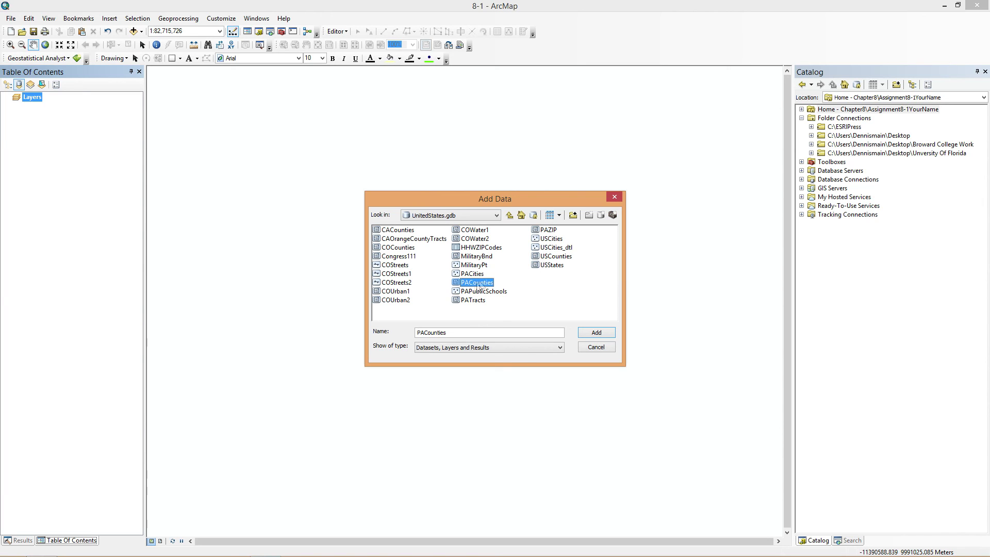
left_click(548, 230, "ctrl")
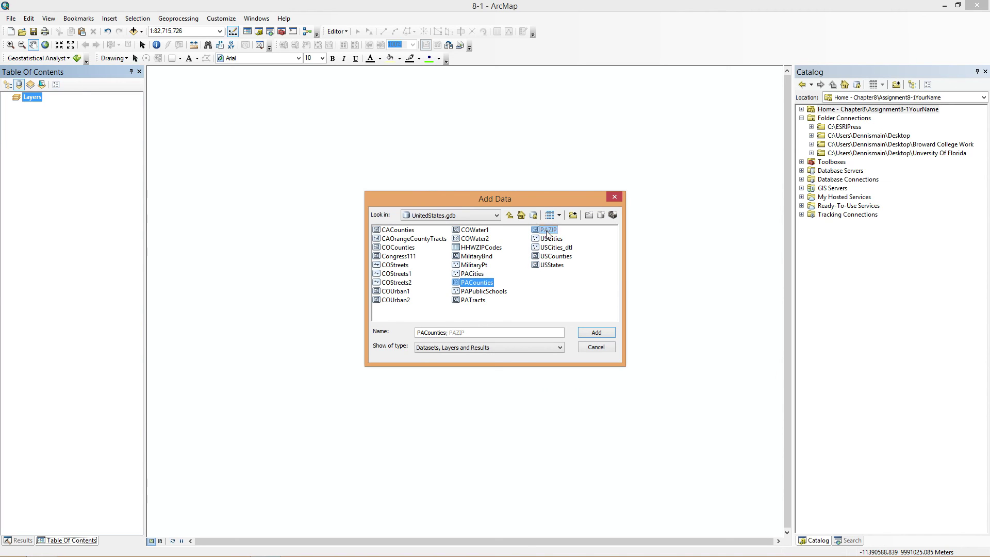
left_click(489, 248, "ctrl")
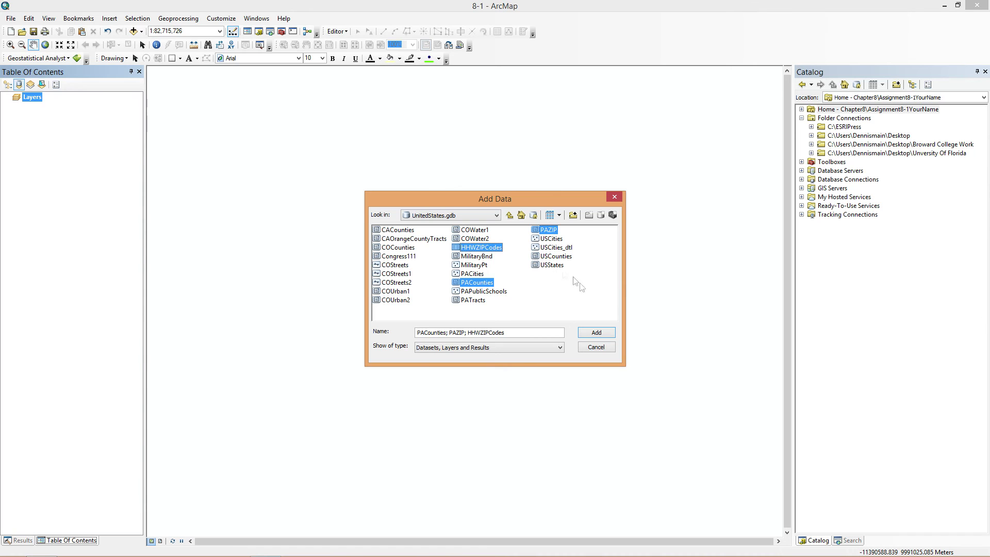
left_click(602, 333)
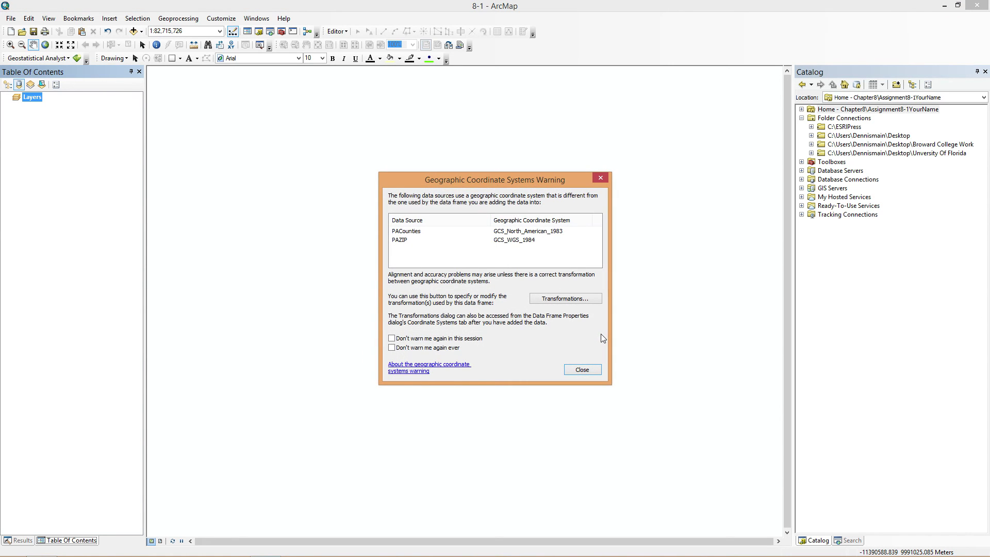
left_click(582, 370)
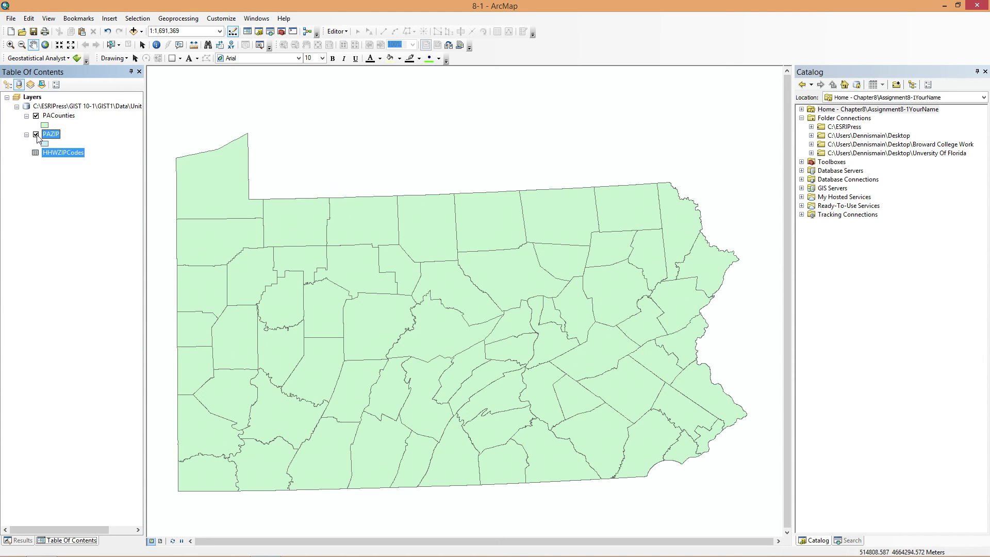
Step: Toggle the PACounties layer off and on twice to compare it with the ZIP areas
left_click(36, 116)
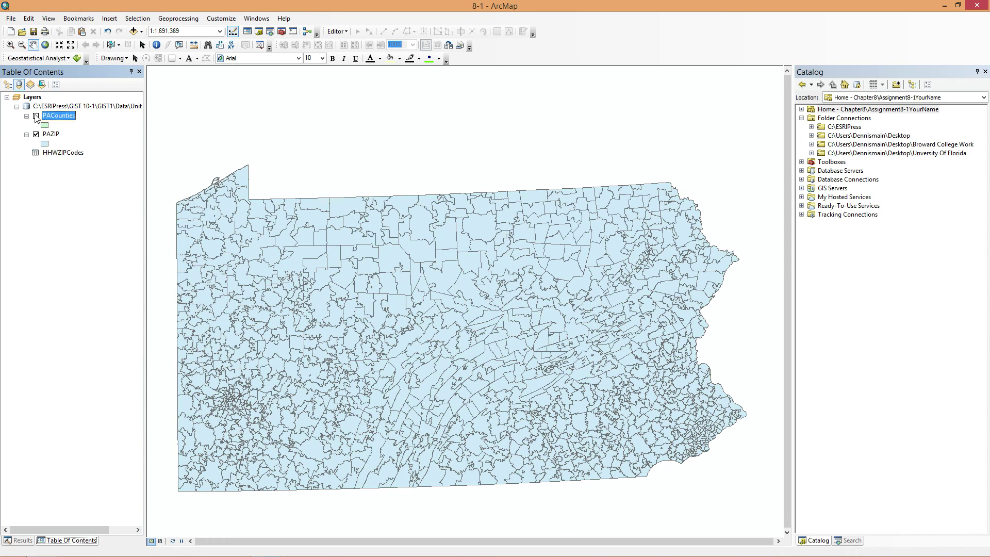
left_click(36, 116)
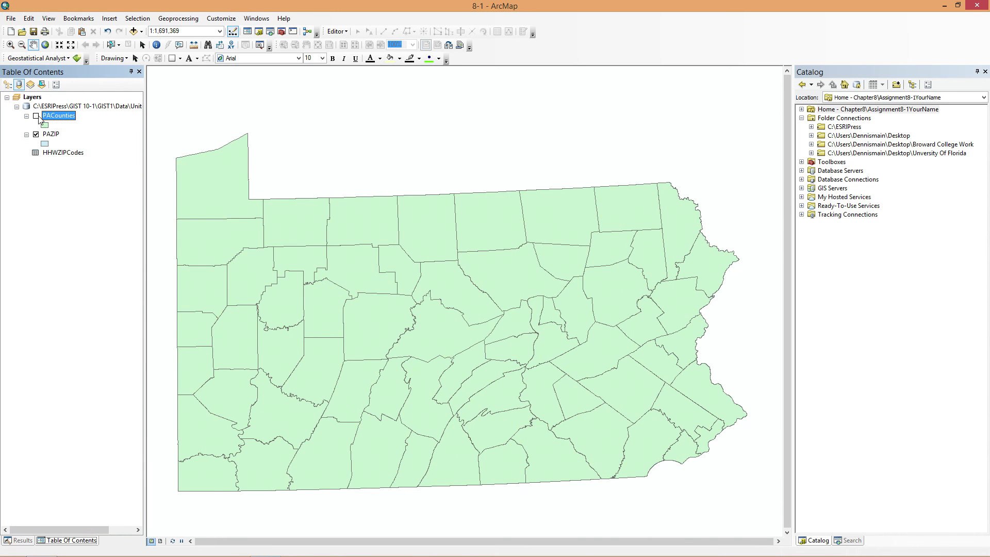
left_click(36, 116)
left_click(36, 116)
Step: Add the Parks feature class from AlleghenyCounty.gdb in the Data folder
left_click(142, 32)
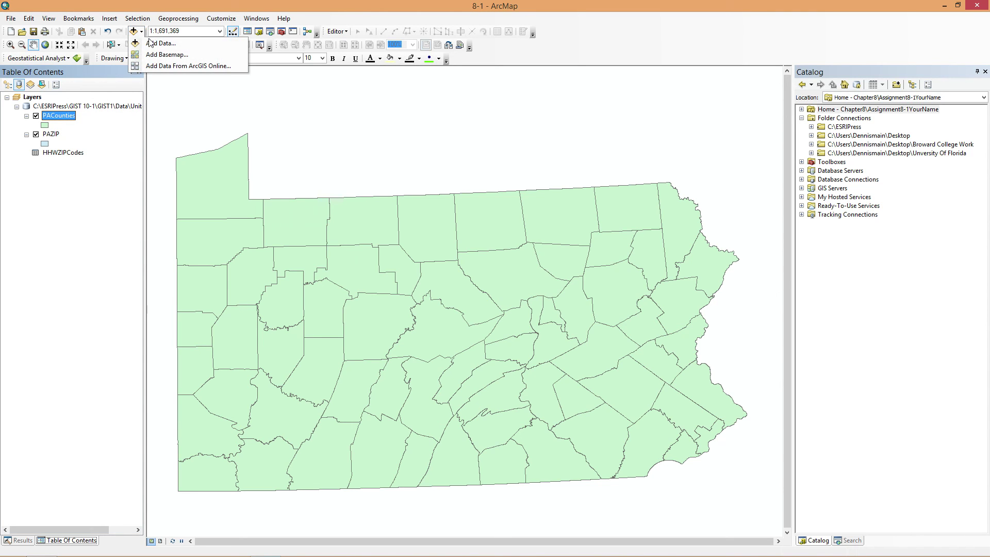
left_click(161, 43)
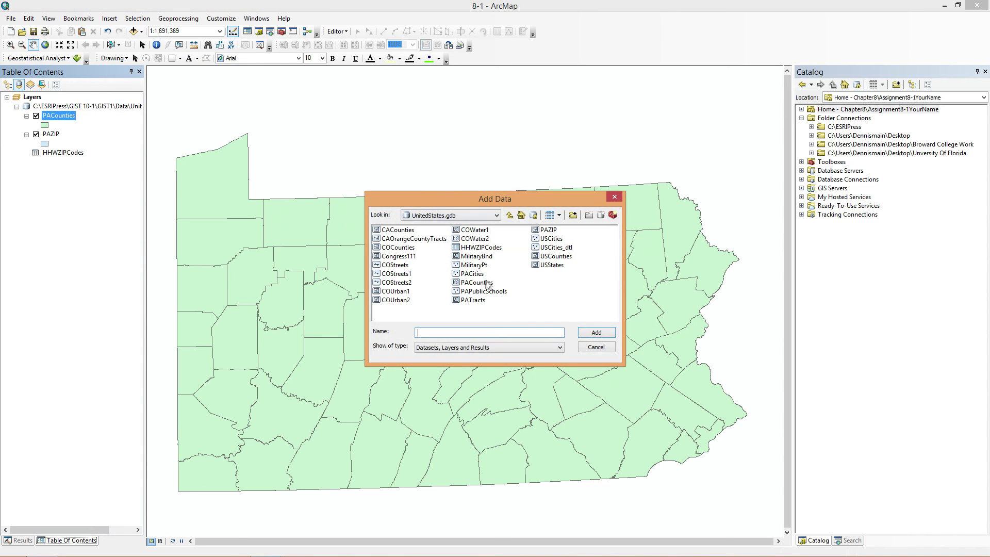
left_click(510, 216)
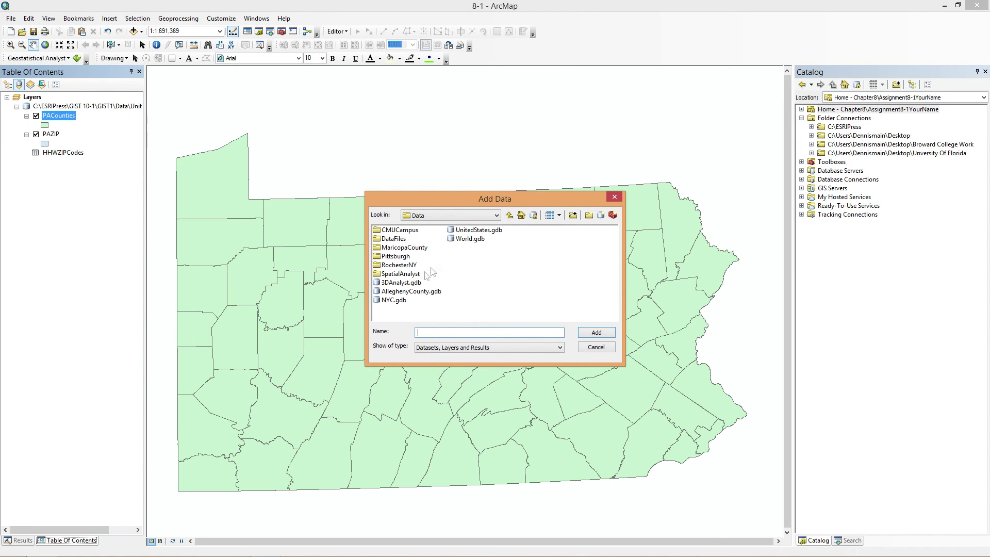
double_click(409, 292)
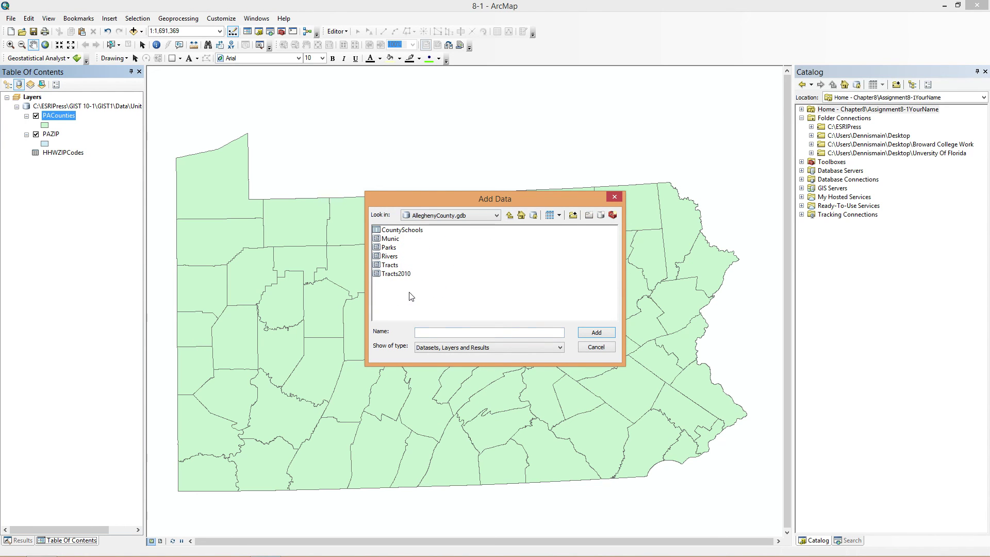
left_click(389, 248)
left_click(582, 333)
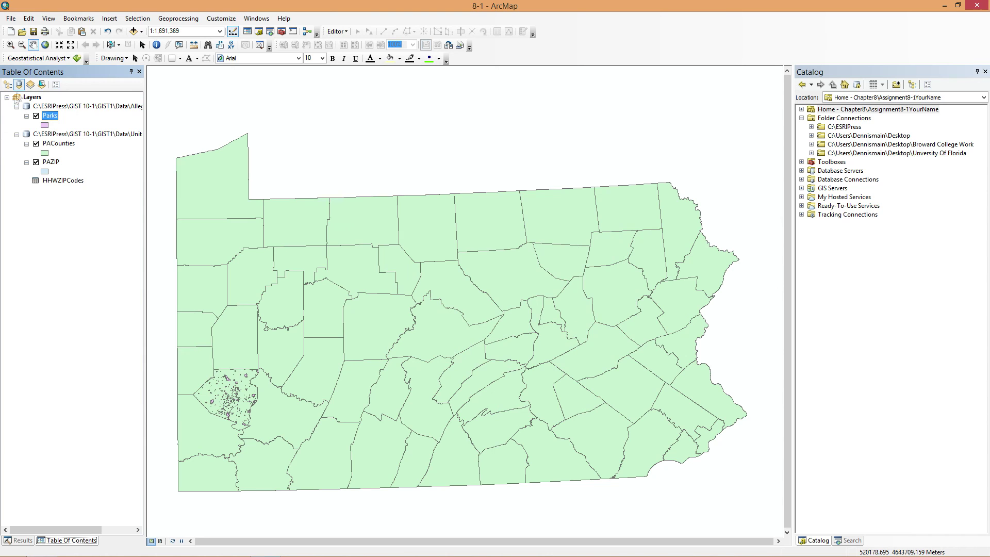
Step: Reapply NAD 1983 (2011) UTM Zone 17N in Layers properties, accepting the transformation warning
right_click(30, 97)
key("Escape")
right_click(40, 98)
left_click(71, 324)
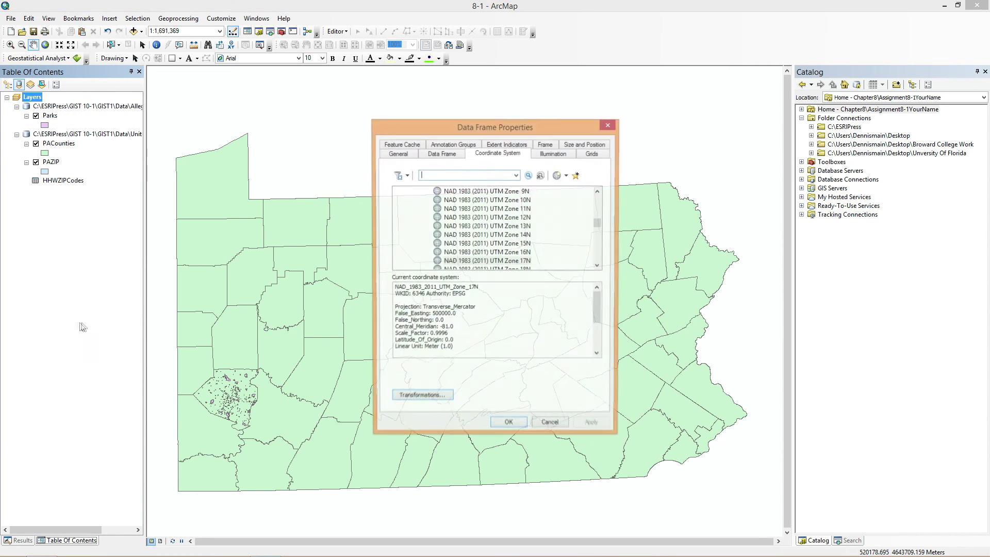
left_click(502, 423)
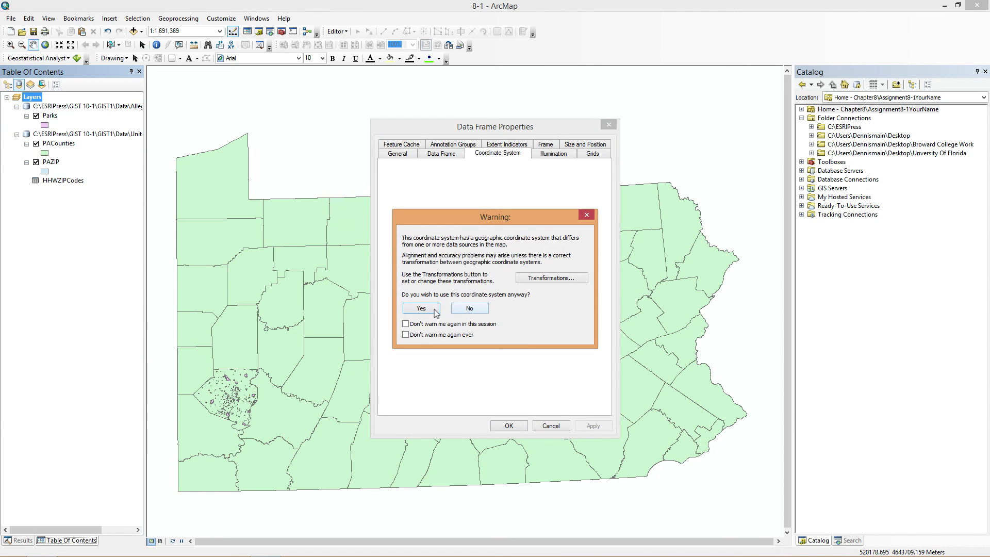
left_click(432, 309)
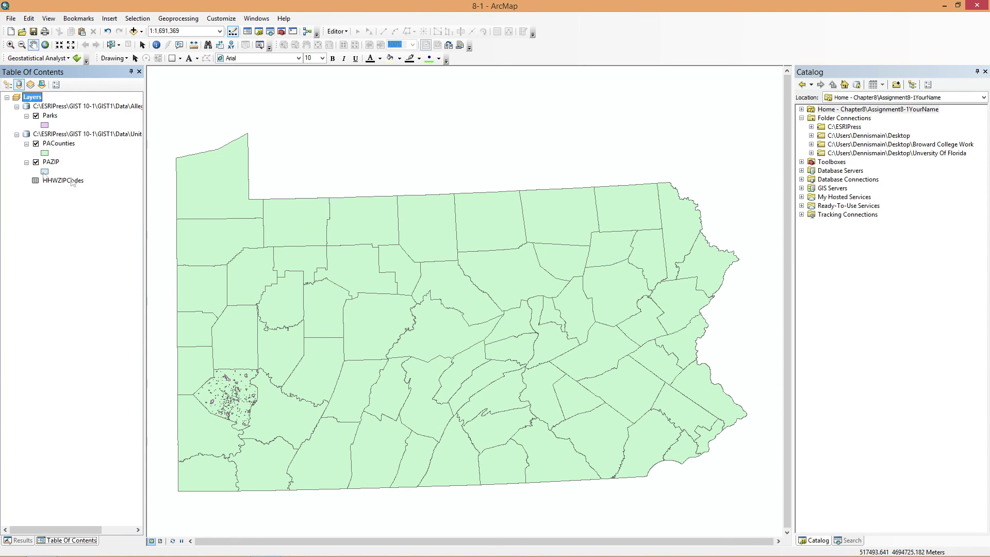
Step: Expand the Catalog tree through ESRIPress, GIST 10-1, GIST1, MyAssignments, Chapter8 to Assignment8-1YourName
left_click(811, 127)
left_click(811, 127)
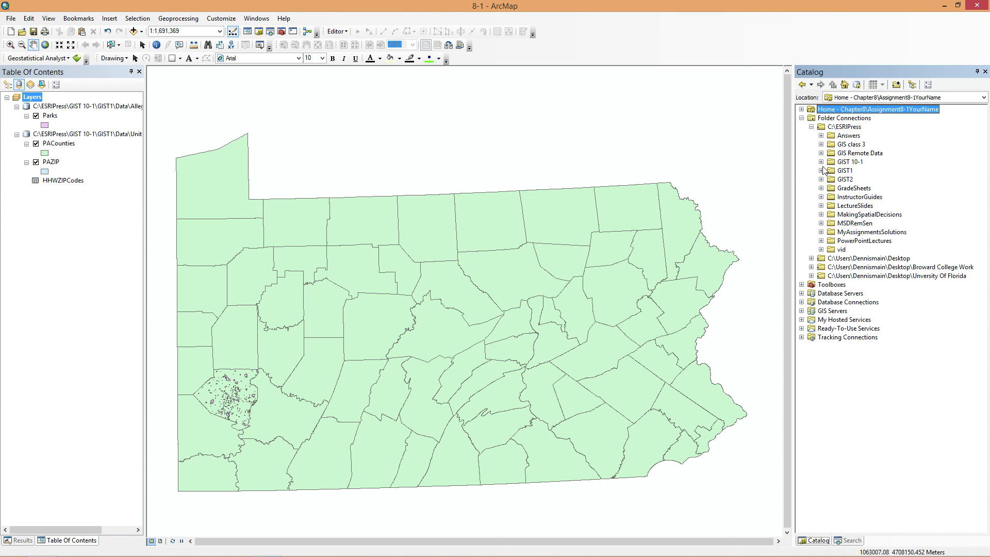
left_click(821, 162)
left_click(831, 171)
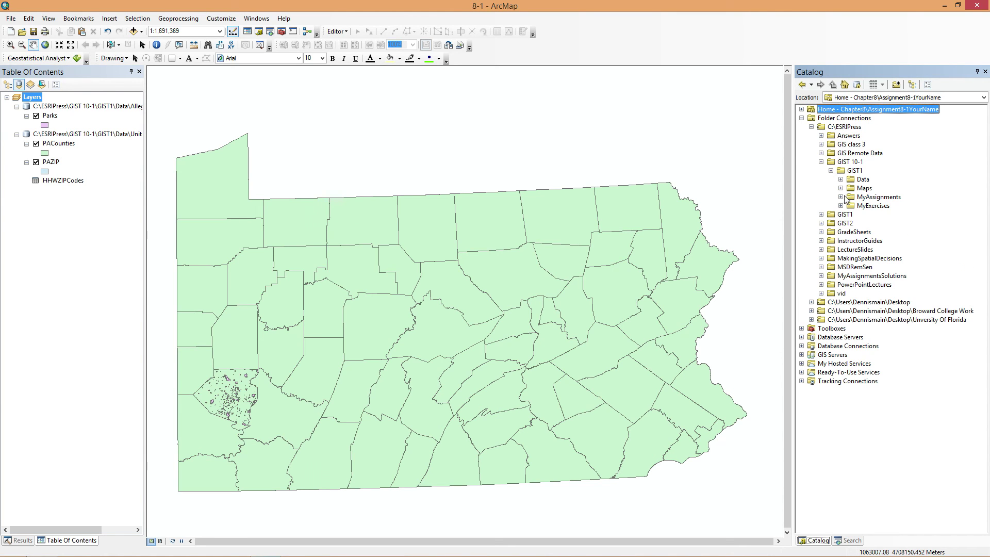
left_click(841, 197)
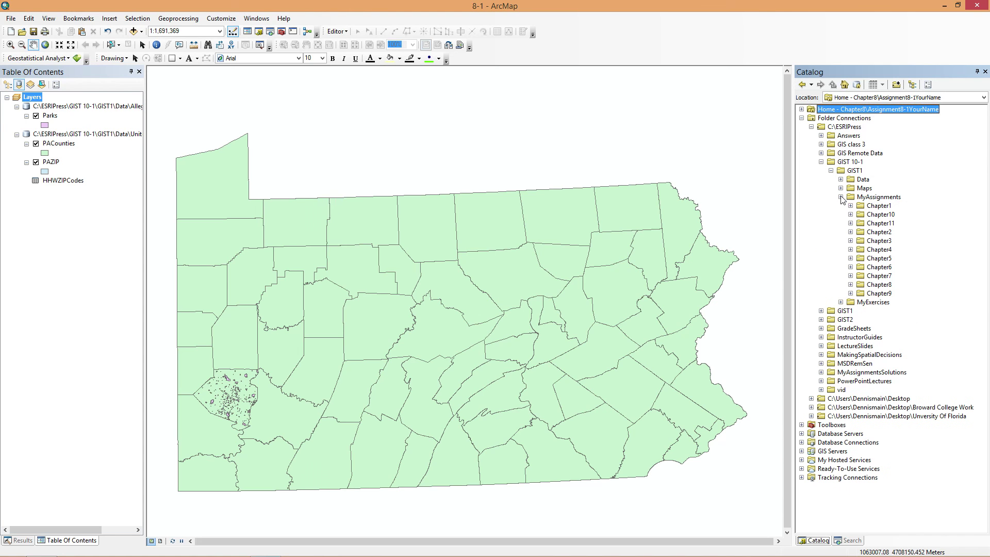
left_click(850, 285)
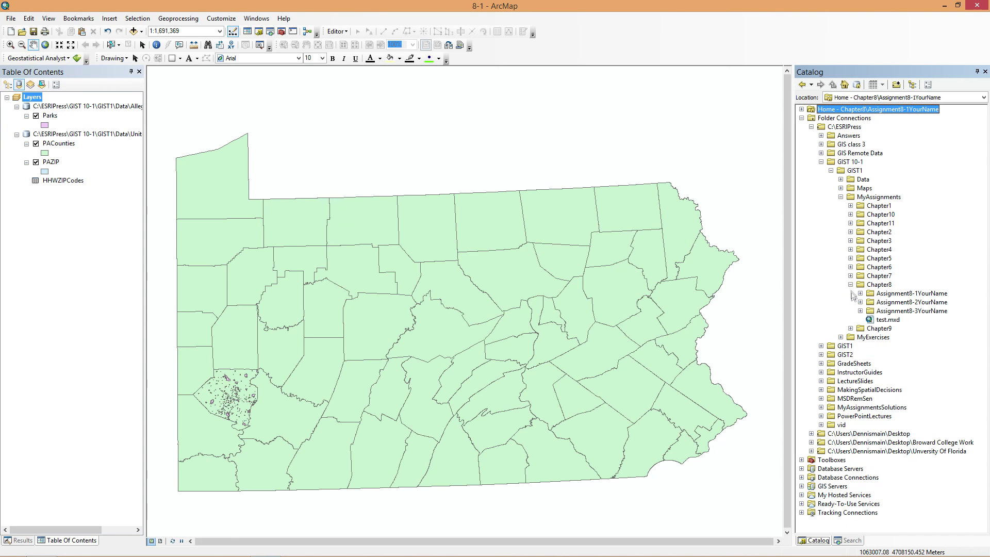
left_click(861, 293)
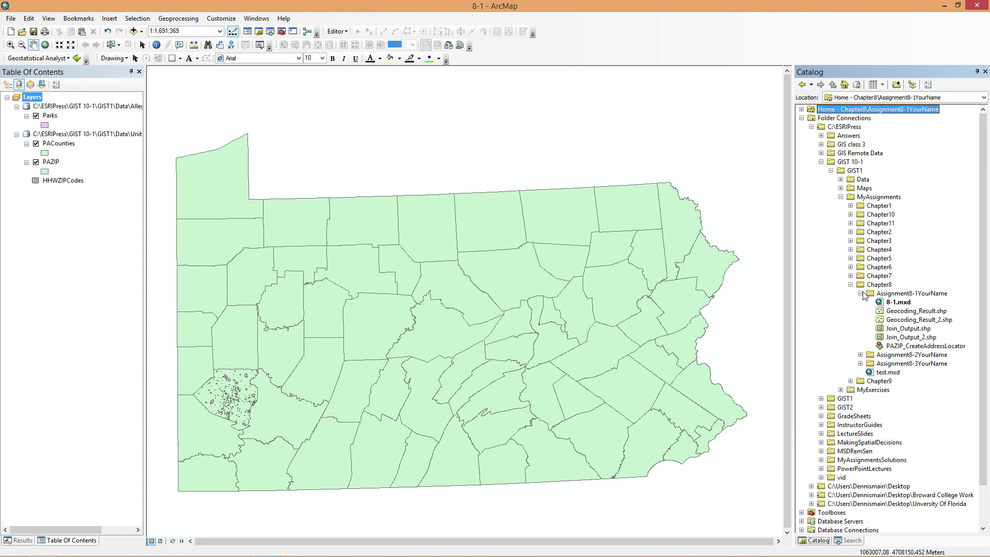
Step: Create a file geodatabase named 8-1.gdb inside the Assignment8-1YourName folder
right_click(915, 298)
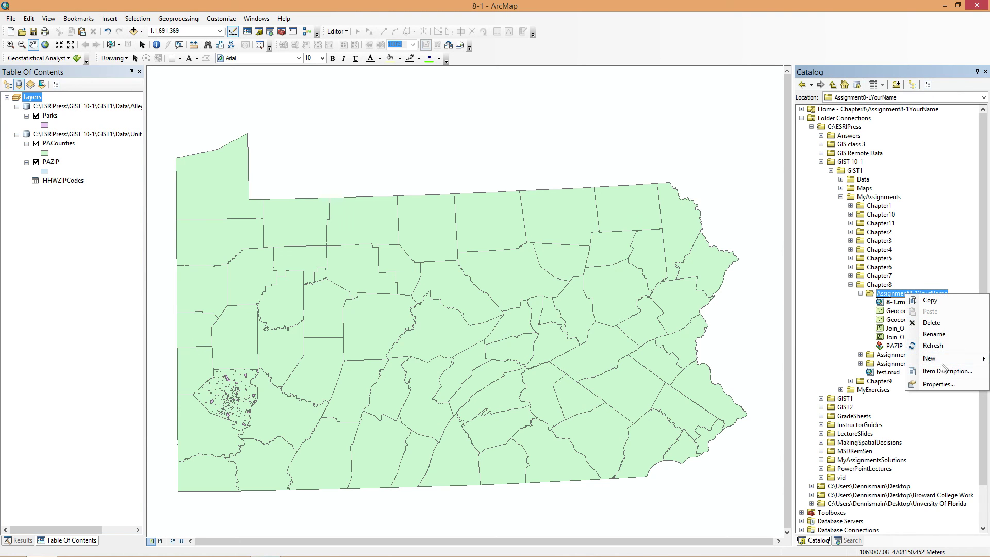
mouse_move(943, 360)
left_click(858, 372)
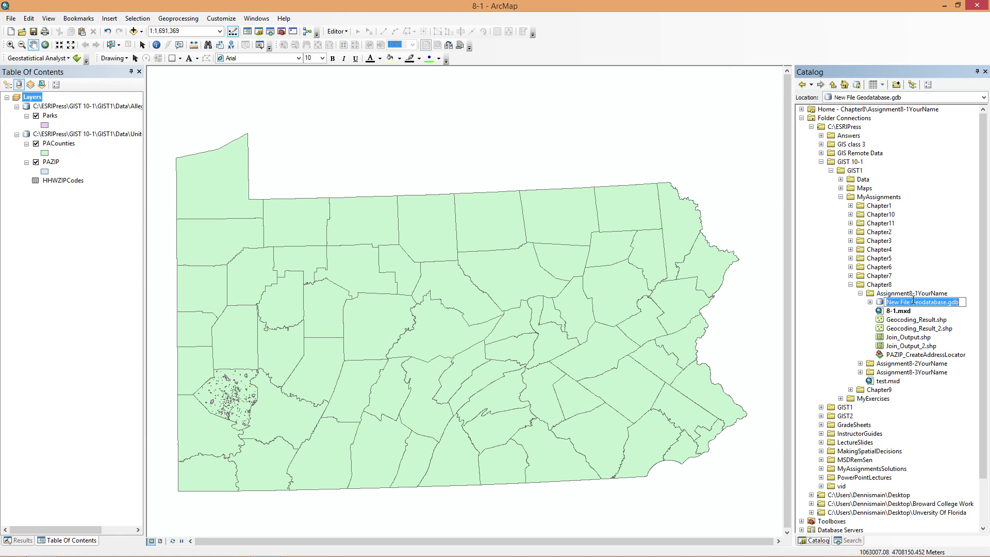
type("8-1")
key("Return")
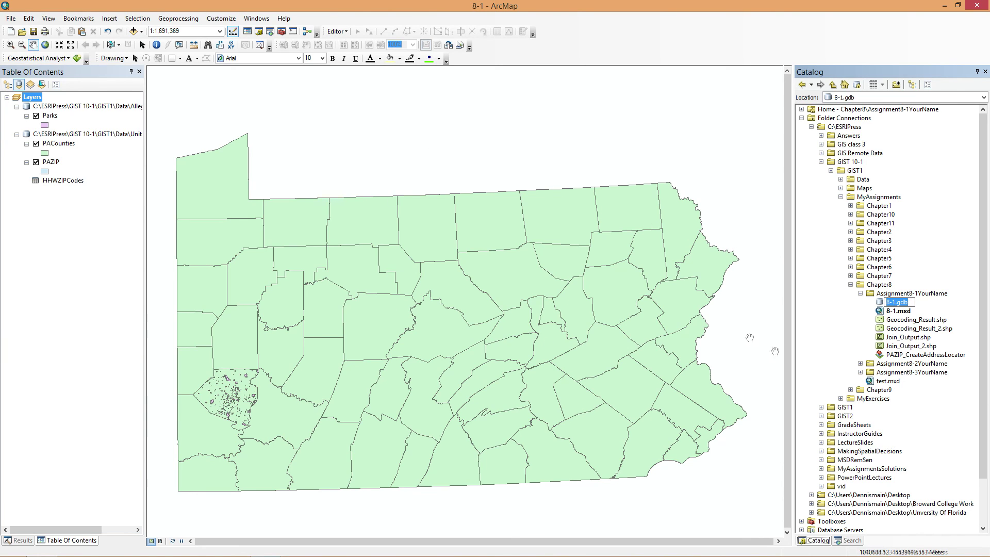
right_click(898, 308)
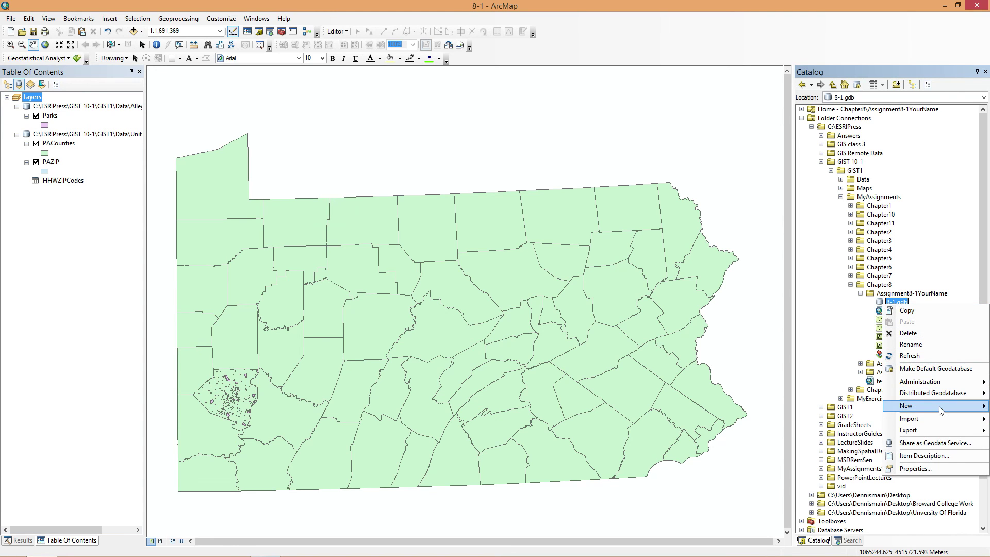
mouse_move(941, 410)
left_click(794, 523)
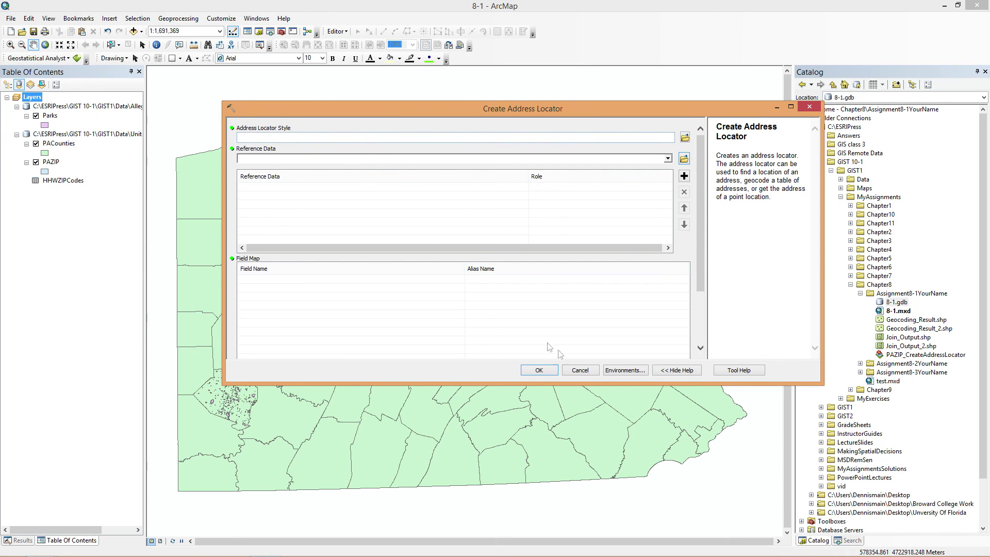
left_click(580, 370)
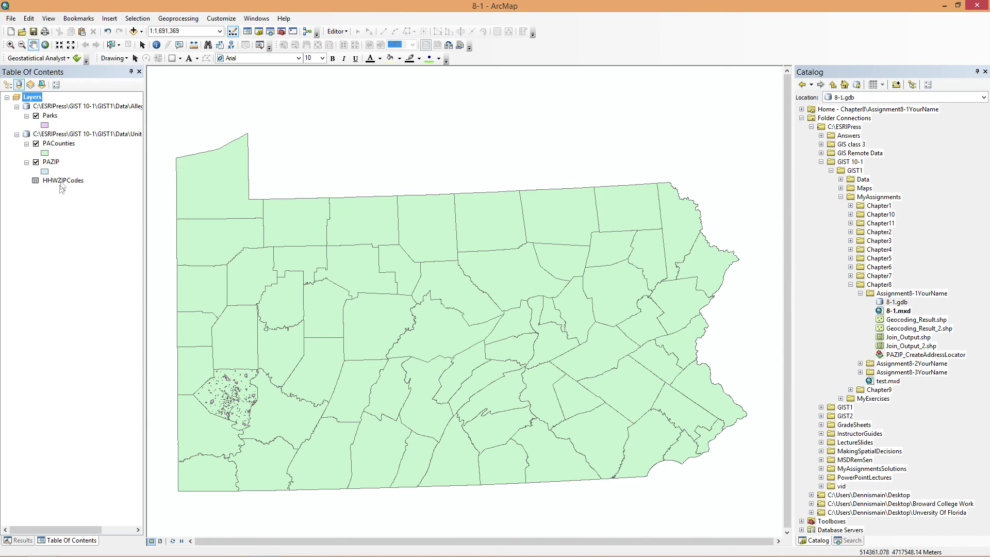
right_click(52, 161)
left_click(87, 188)
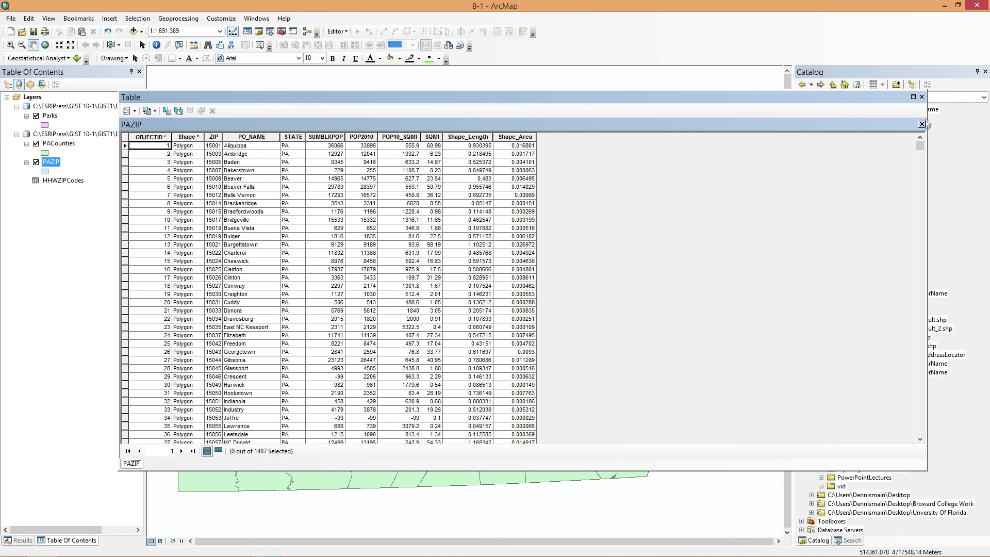
left_click(922, 98)
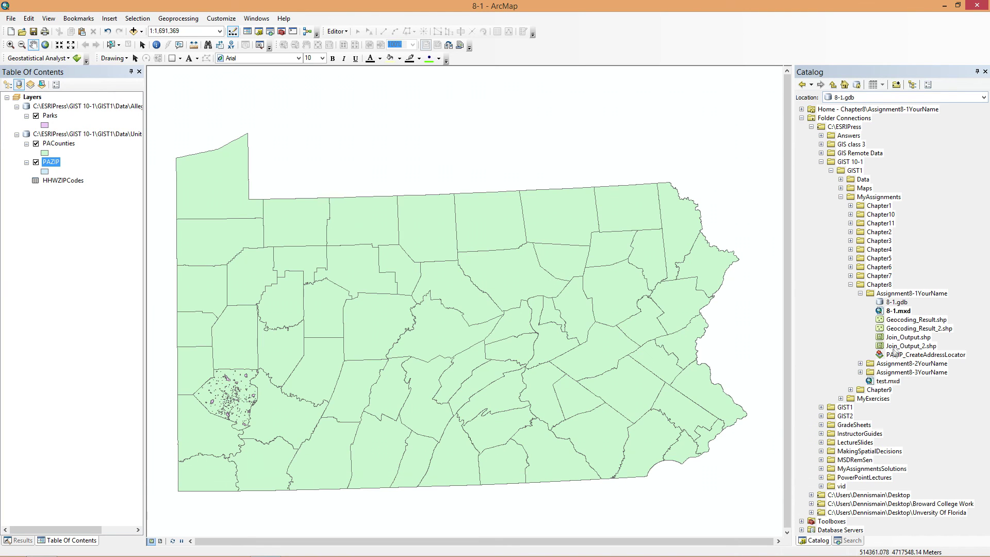
Step: Start Create Address Locator from the 8-1 geodatabase with the US Address - ZIP 5-Digit style
right_click(899, 302)
mouse_move(954, 400)
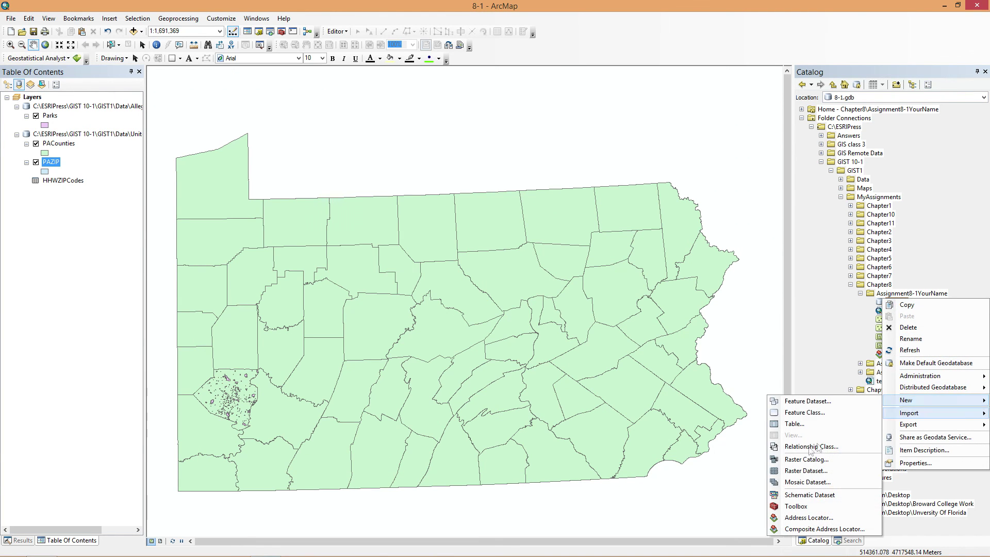
left_click(807, 517)
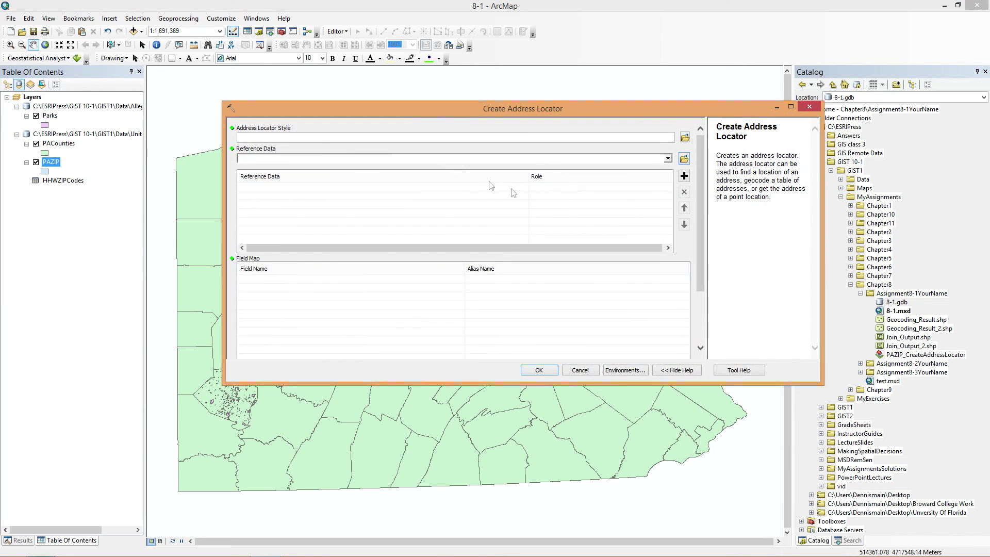
left_click(686, 138)
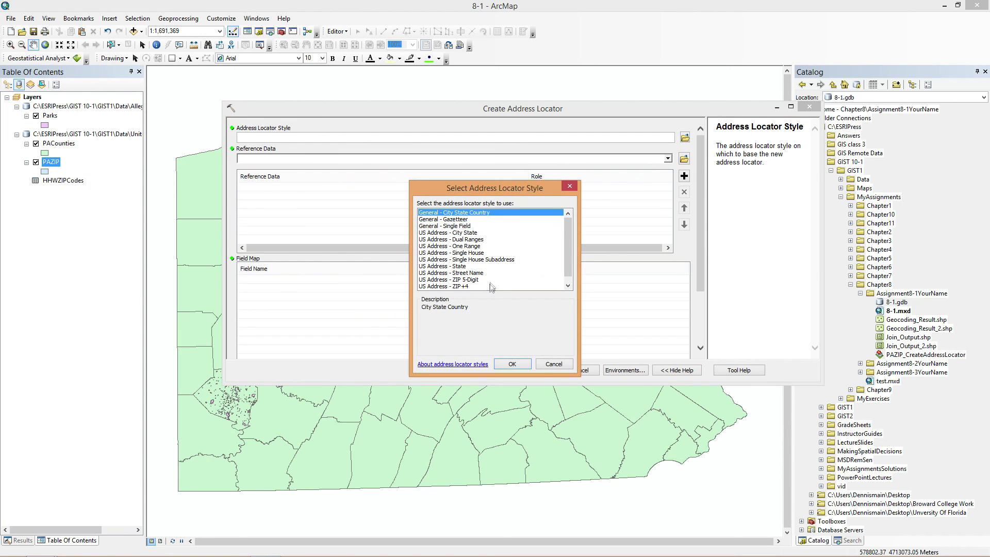
left_click_drag(567, 248, 570, 259)
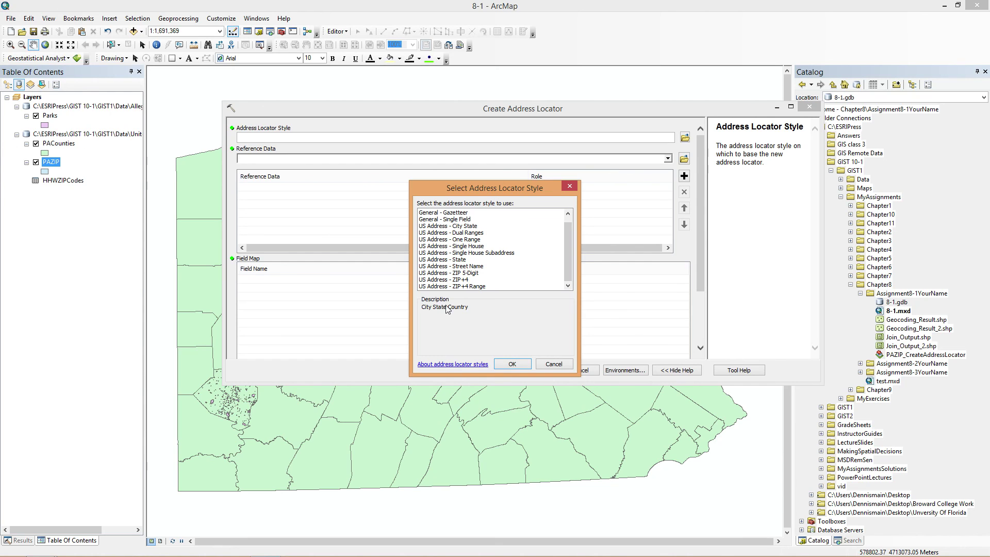
left_click(470, 273)
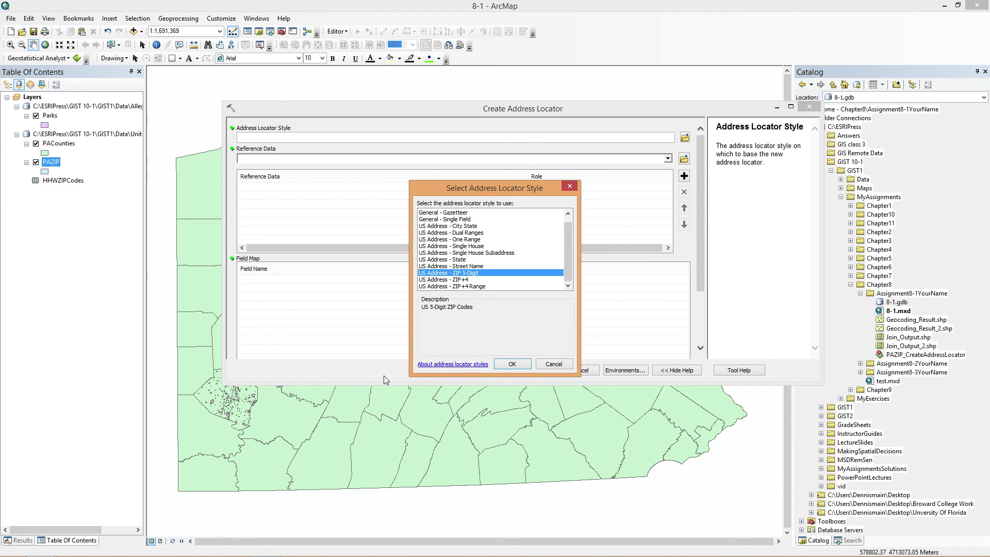
left_click(522, 364)
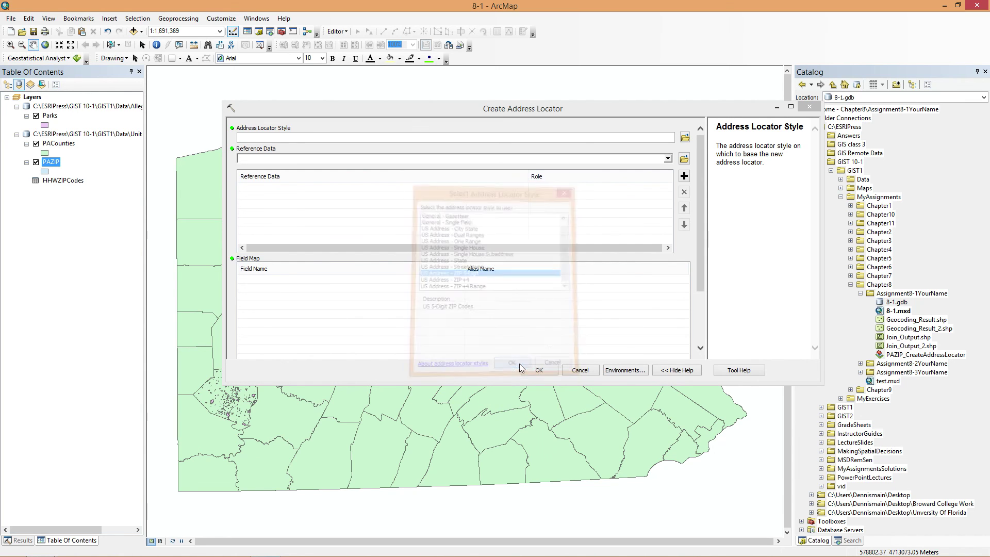
Step: Set PAZIP as the Primary Table in the locator's reference data
left_click(667, 170)
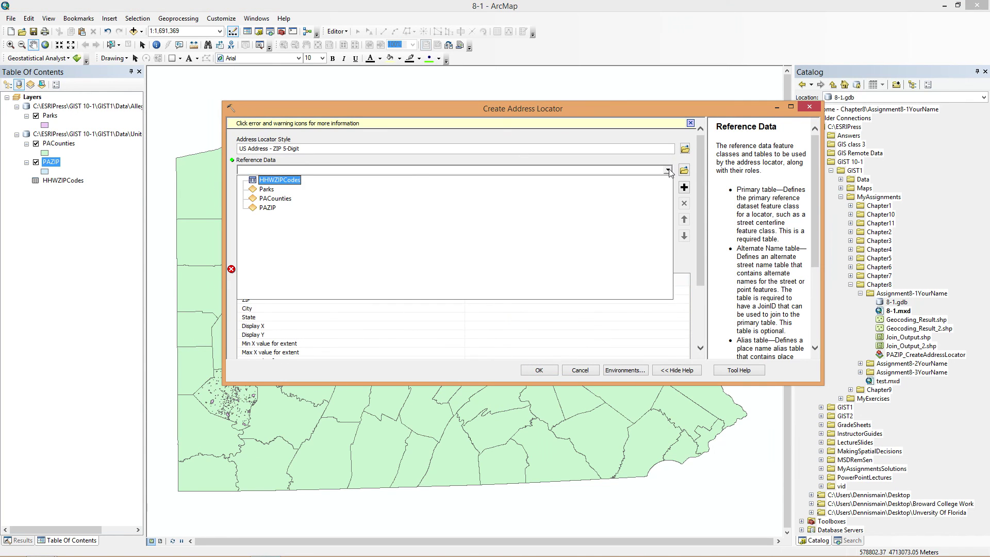
left_click(266, 208)
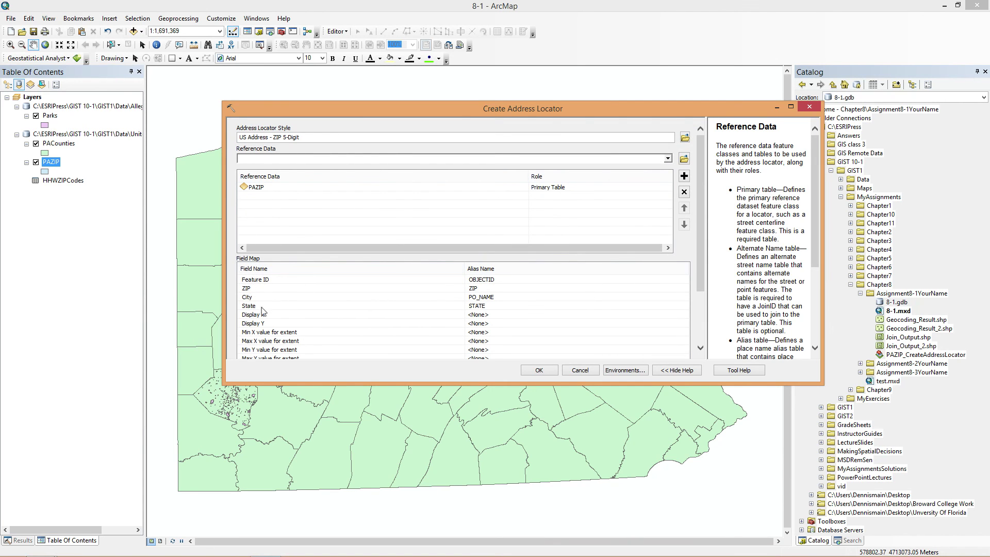
left_click_drag(702, 278, 703, 337)
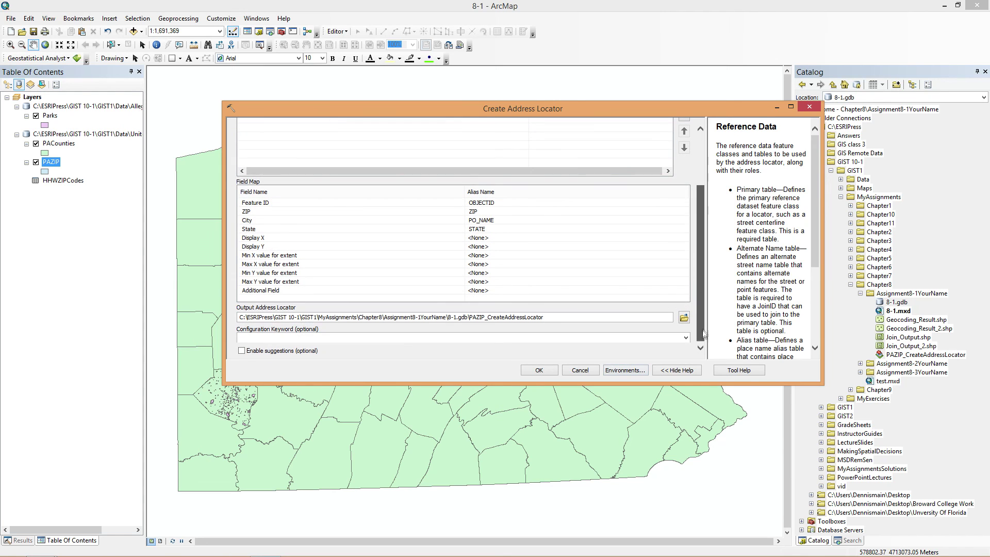
Step: Save the output locator as HHWZIPLocator in 8-1.gdb and run the tool
left_click(684, 317)
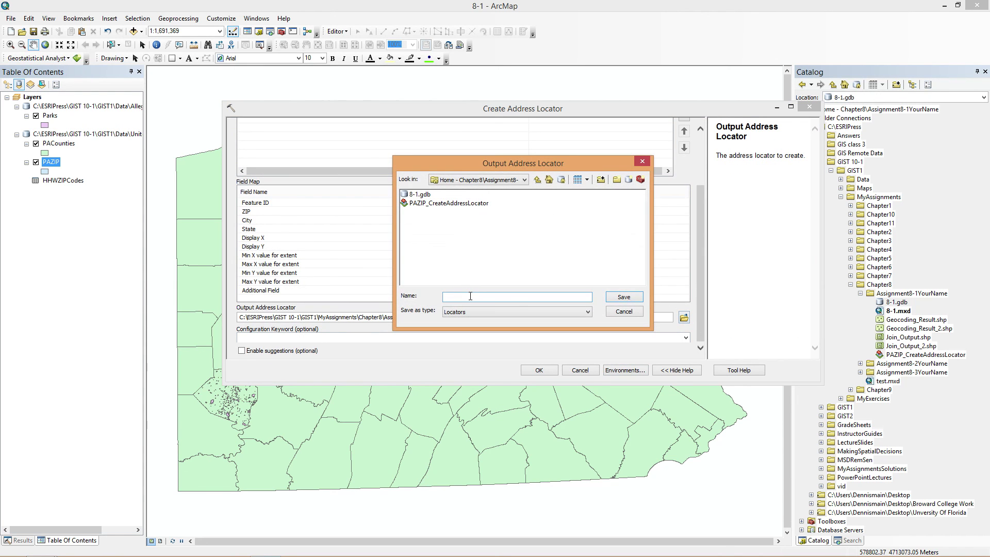
double_click(418, 195)
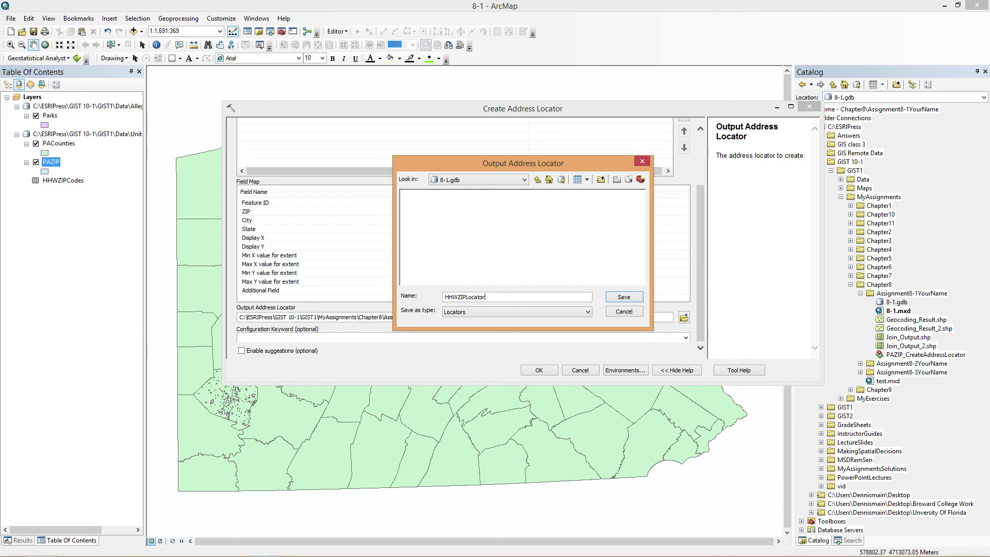
left_click(623, 297)
left_click(553, 371)
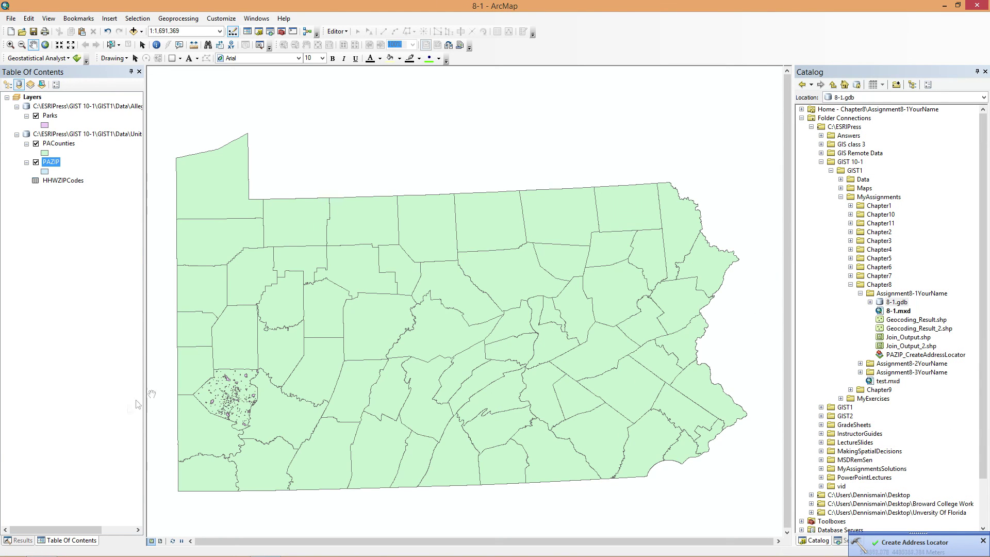
Step: Confirm HHWZIPLocator exists in 8-1.gdb, then geocode HHWZIPCodes addresses with HHWZIPLocator
left_click(870, 302)
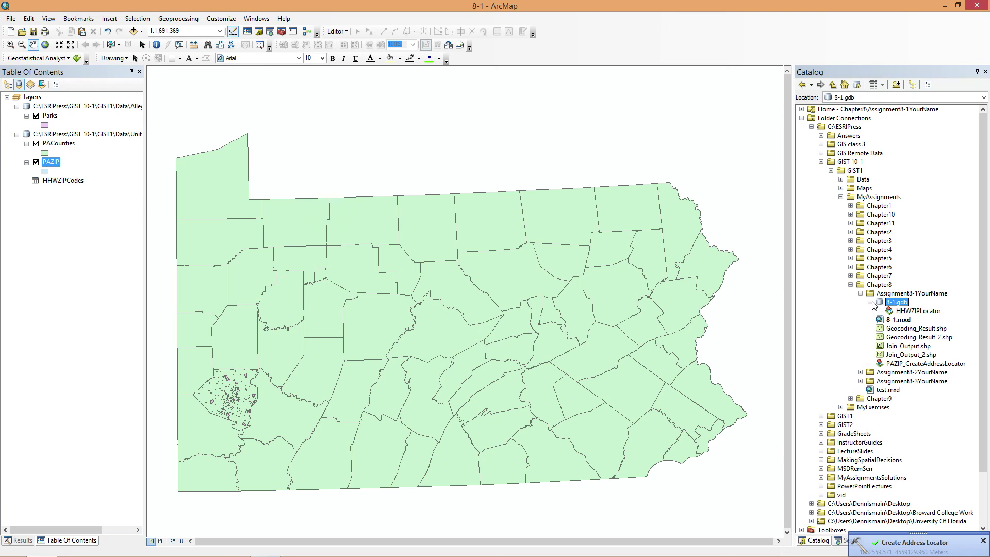
left_click(917, 311)
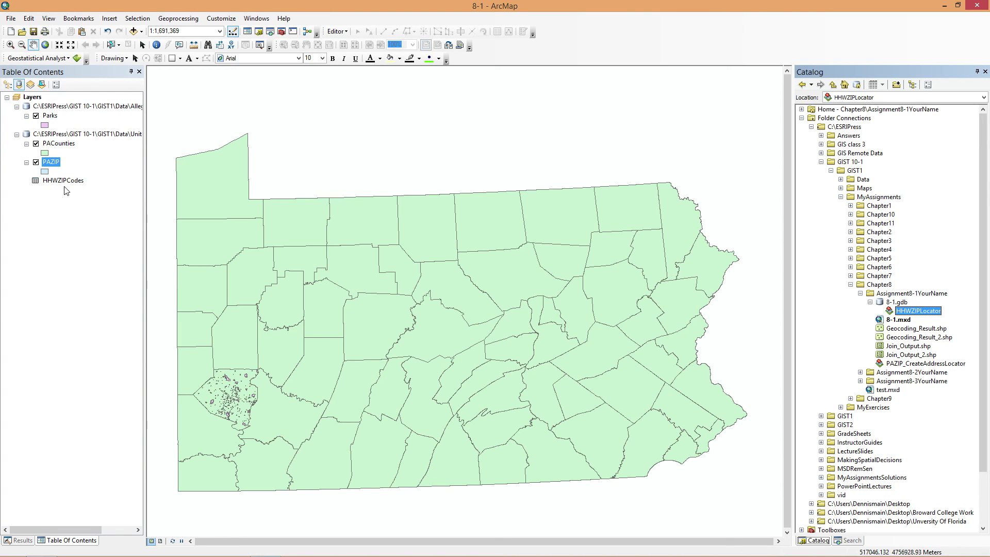
right_click(66, 181)
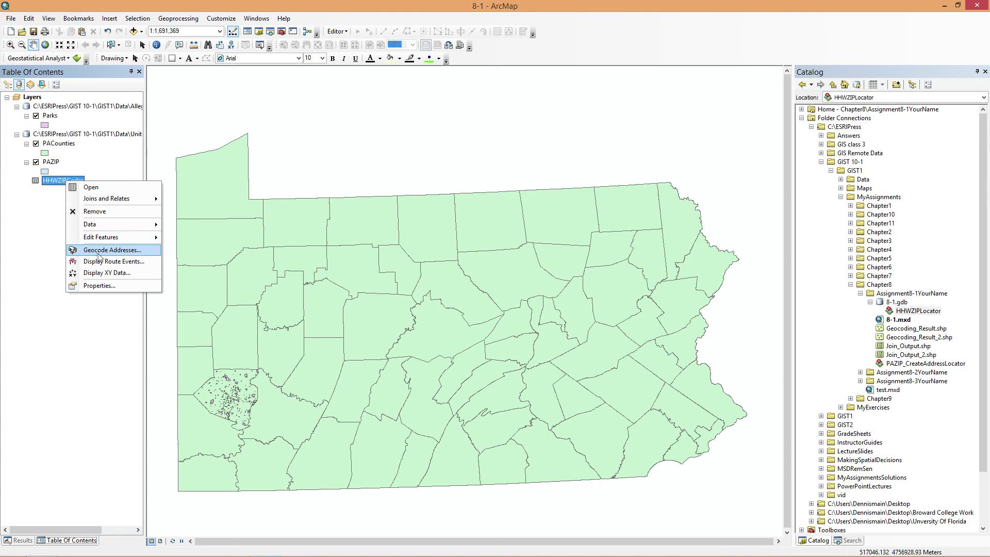
left_click(61, 181)
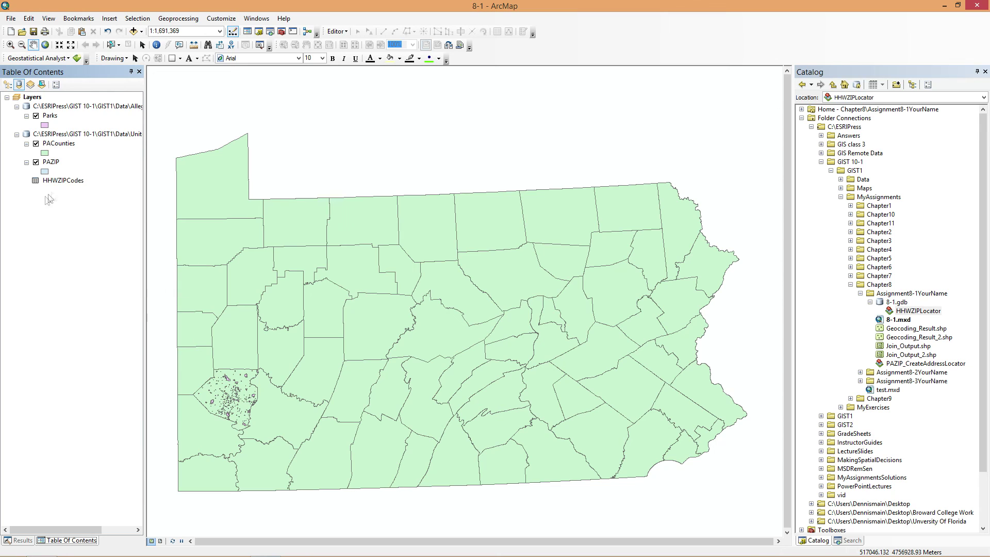
right_click(60, 182)
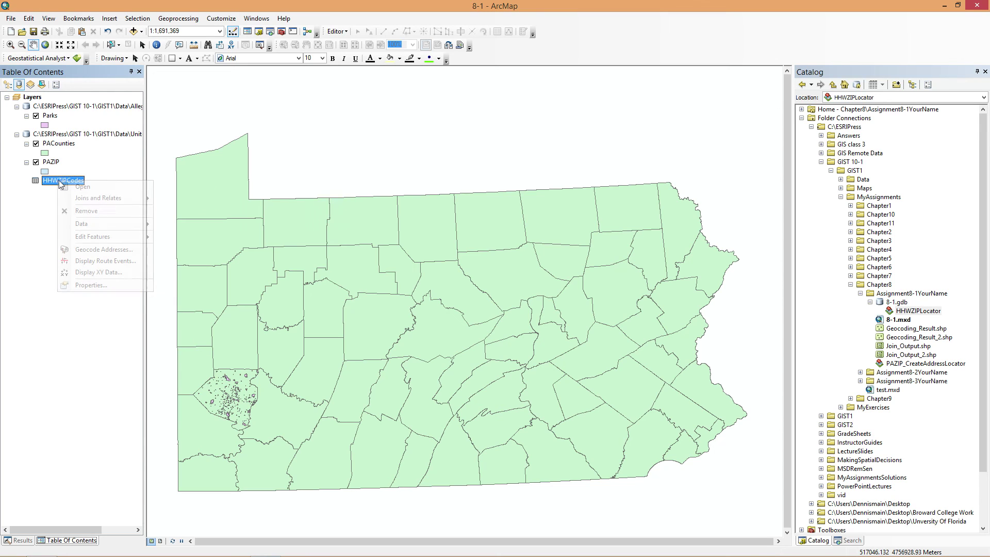
left_click(116, 251)
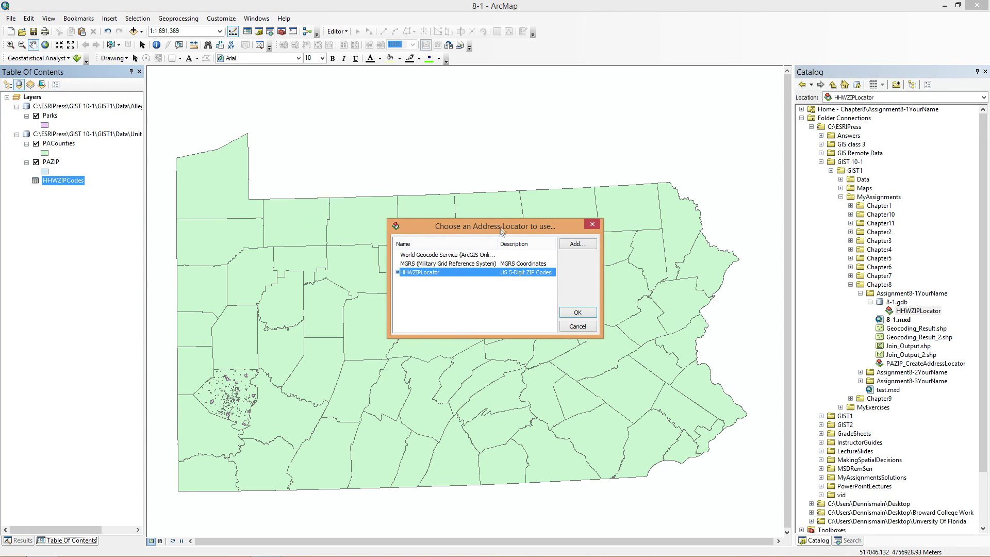
left_click_drag(603, 257, 633, 256)
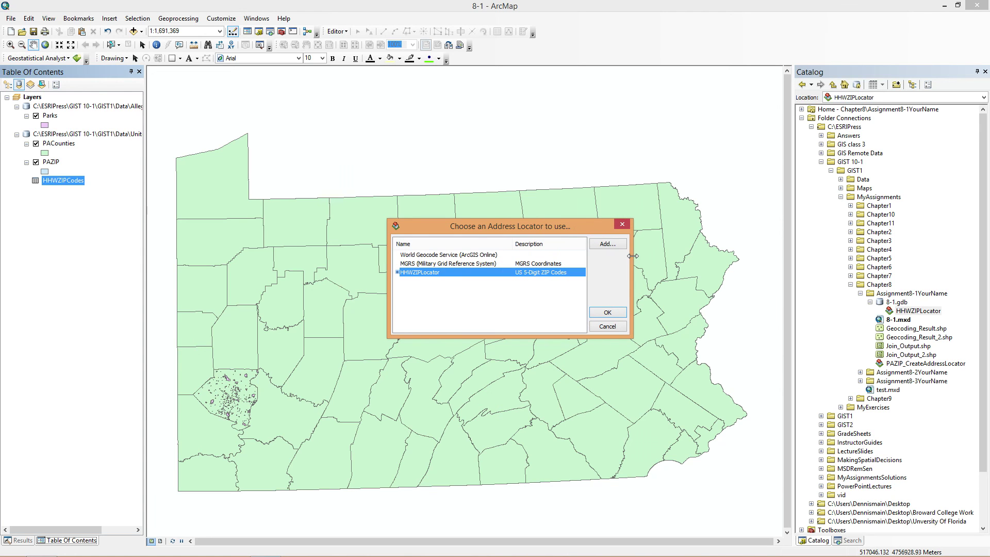
left_click(608, 311)
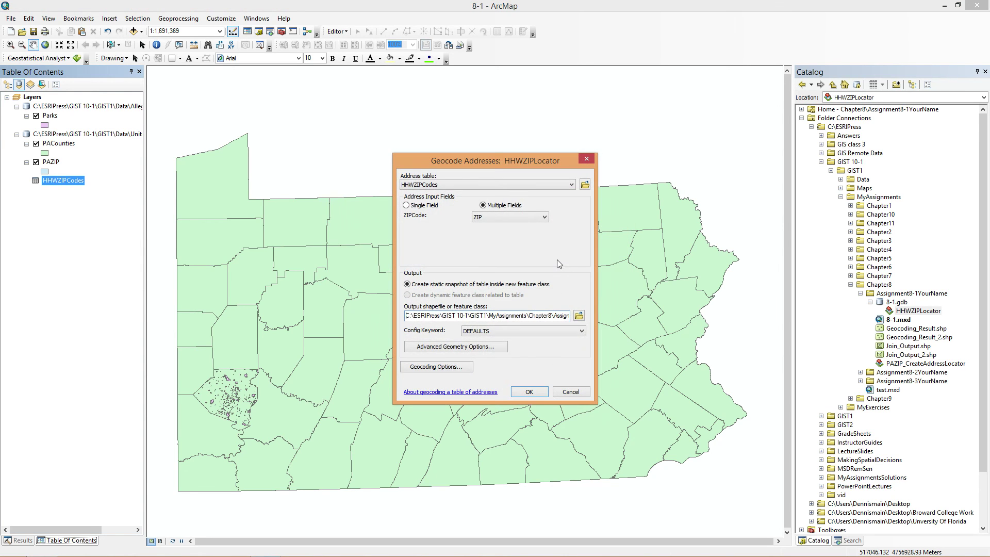
Step: Keep HHWZIPCodes as address table, save output as geodatabase feature class HHWZIDCODER, and geocode
left_click(506, 182)
left_click(489, 195)
left_click(579, 316)
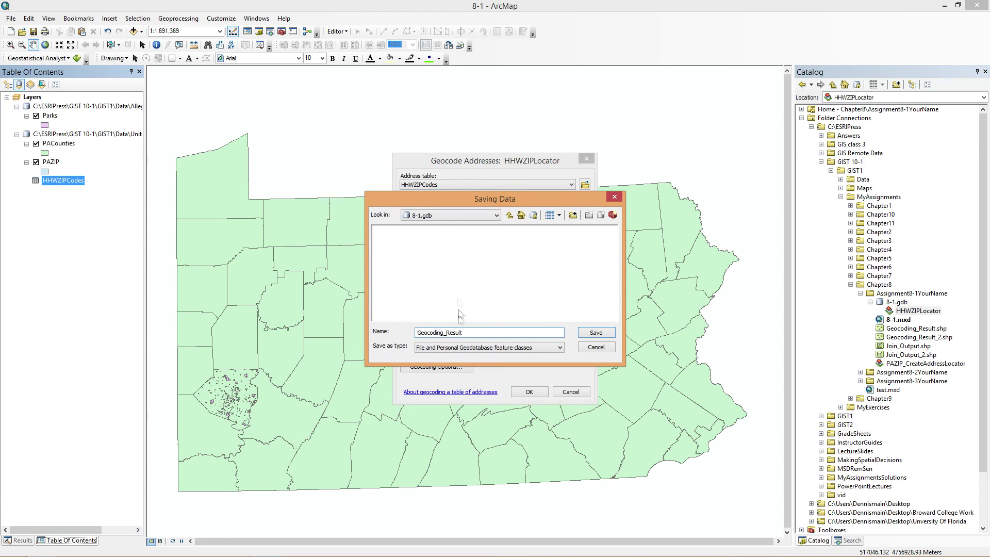
double_click(468, 332)
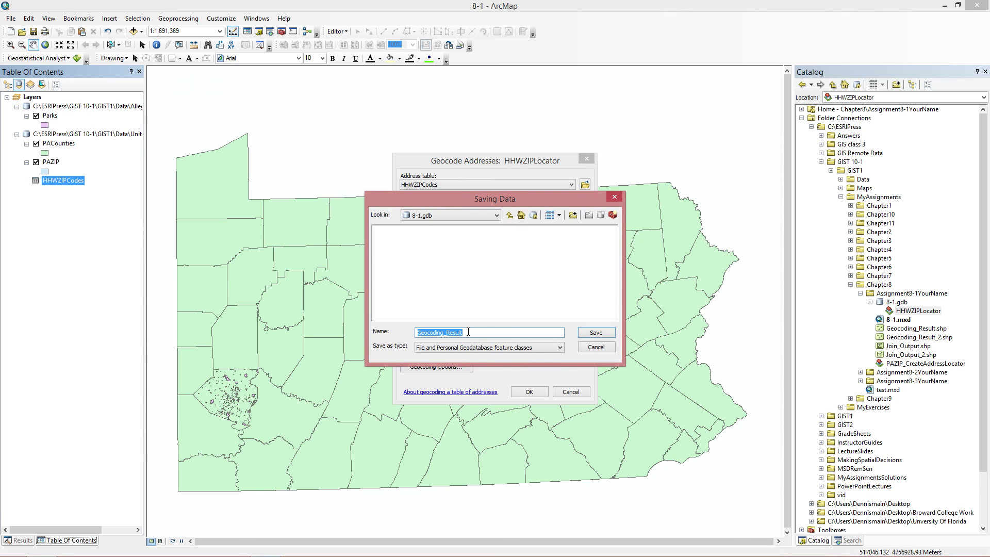
key("BackSpace")
left_click(446, 347)
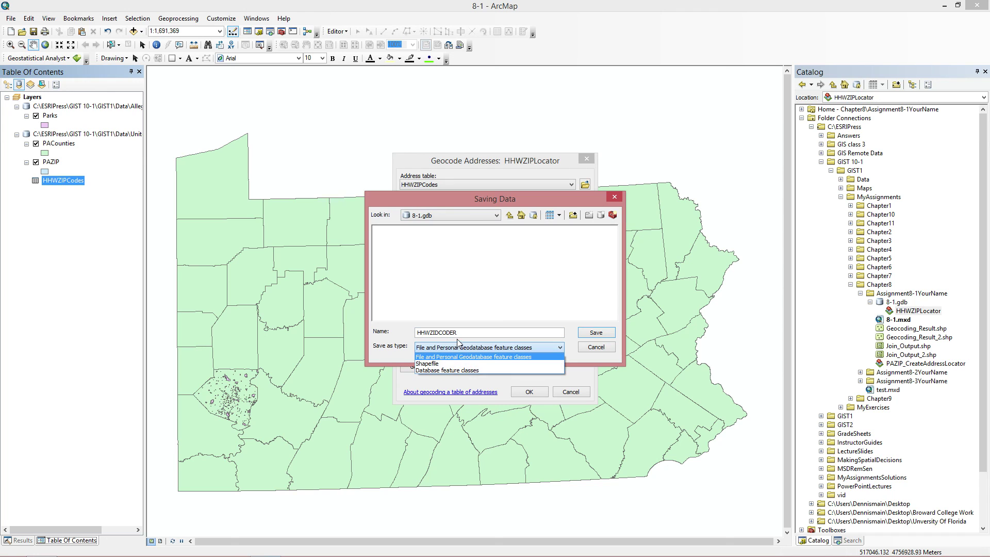
left_click(500, 357)
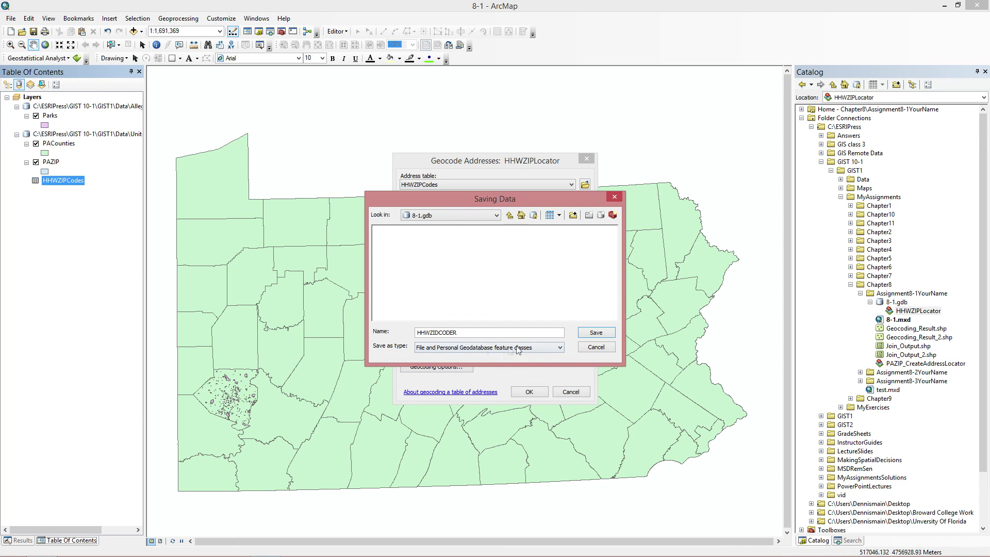
left_click(594, 333)
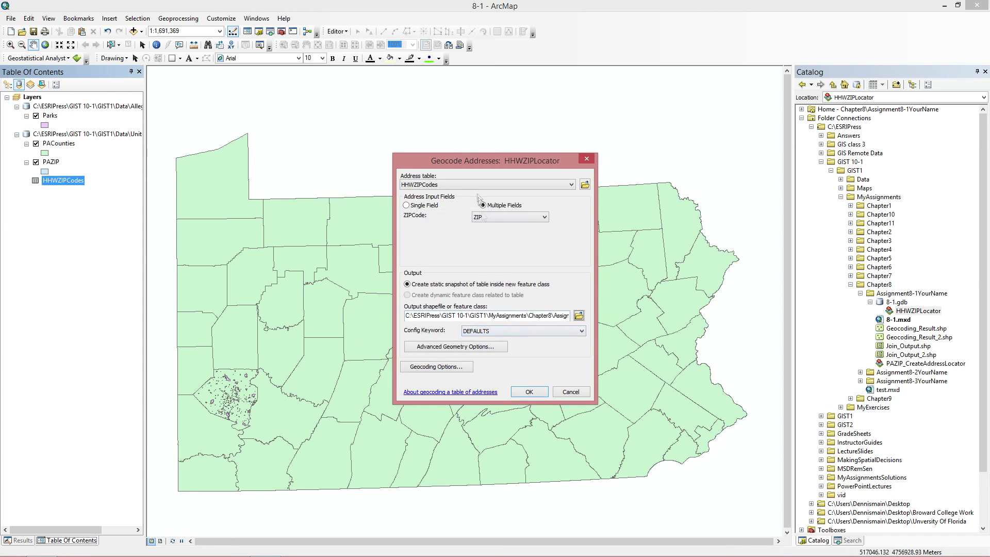
left_click(529, 392)
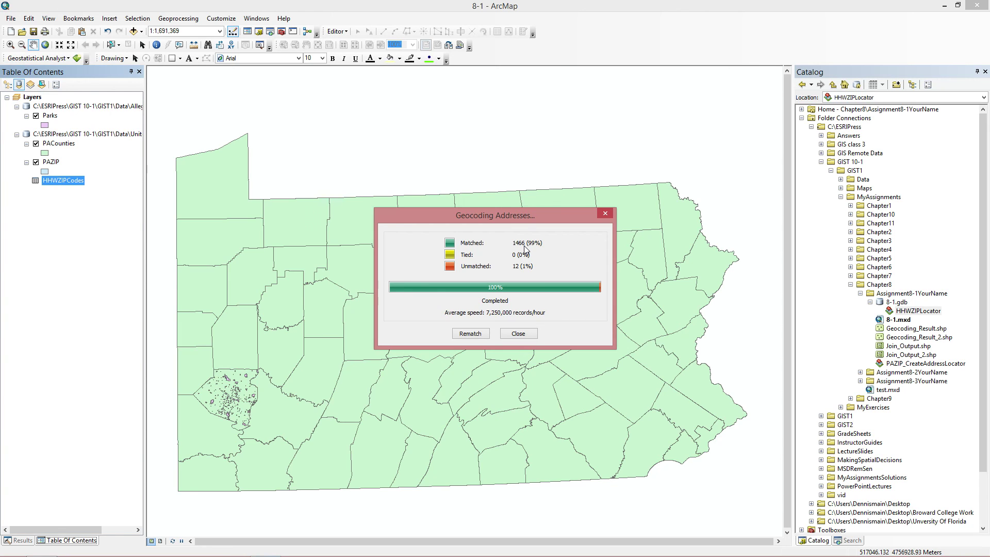
Step: Review the 12 unmatched addresses in Interactive Rematch, then close it
left_click(470, 333)
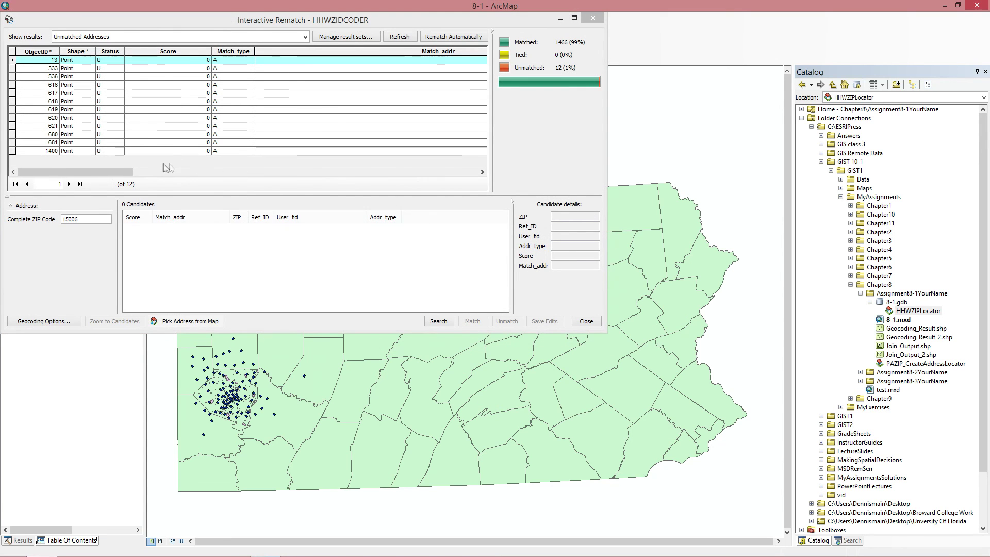
left_click_drag(124, 172, 472, 173)
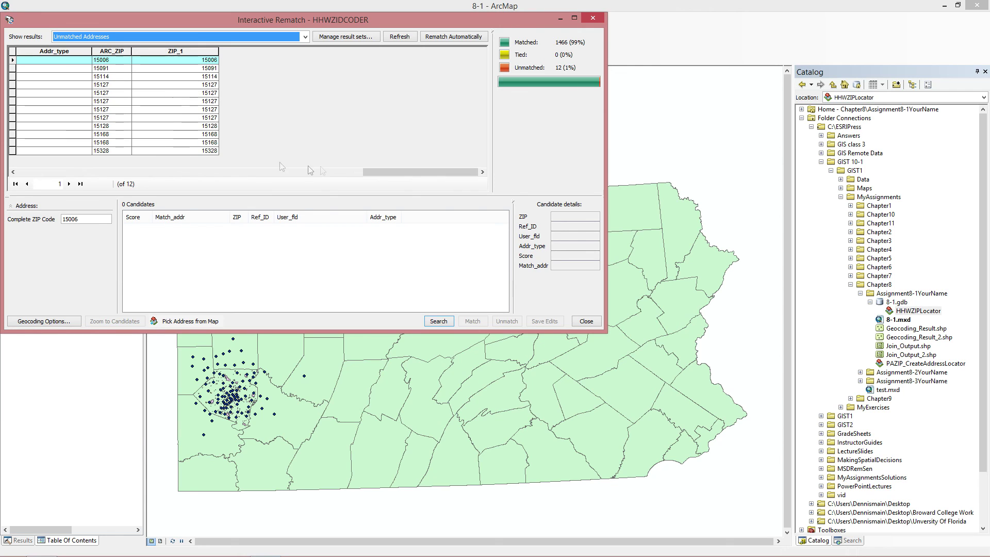
left_click_drag(392, 171, 29, 147)
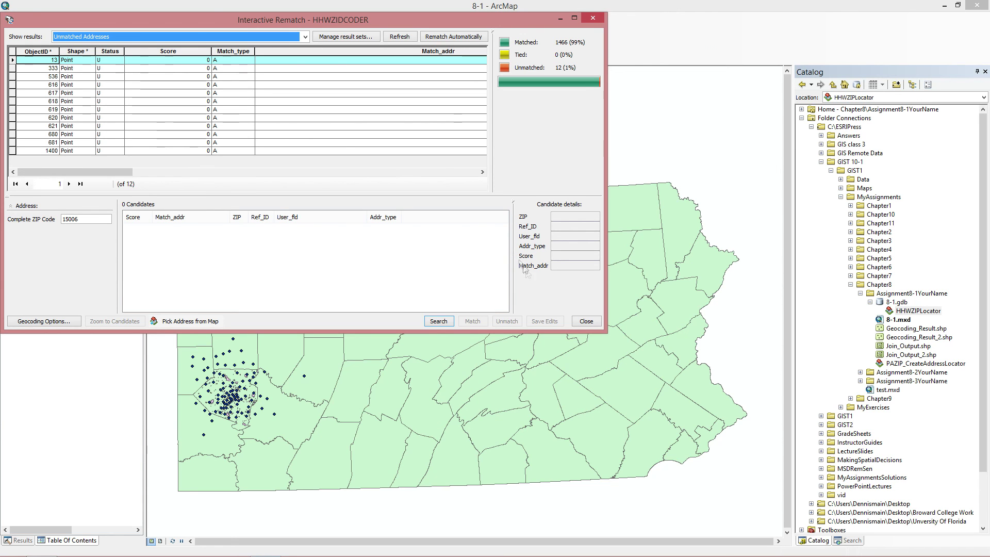
left_click(585, 322)
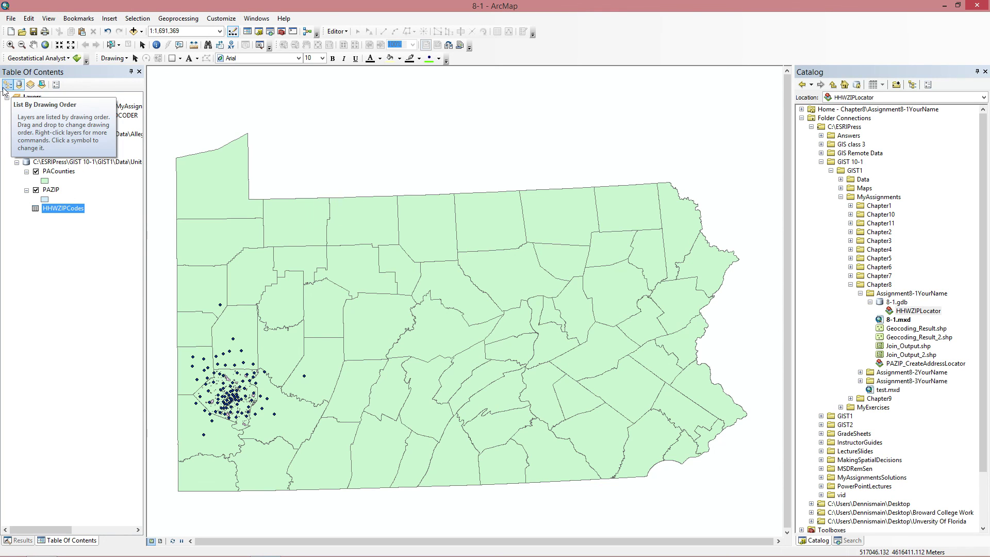
Step: List the layers by drawing order and select the PAZIP layer
left_click(7, 84)
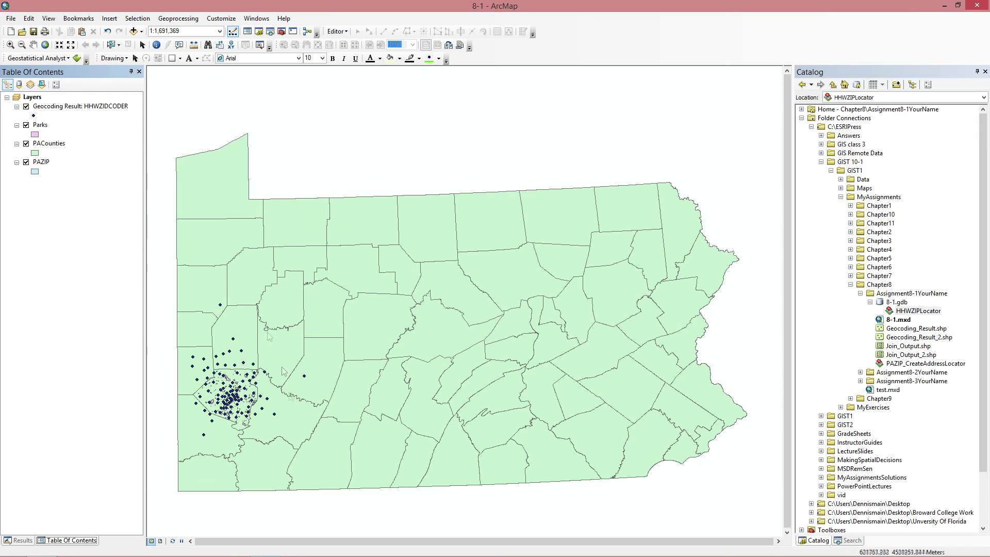
left_click(61, 109)
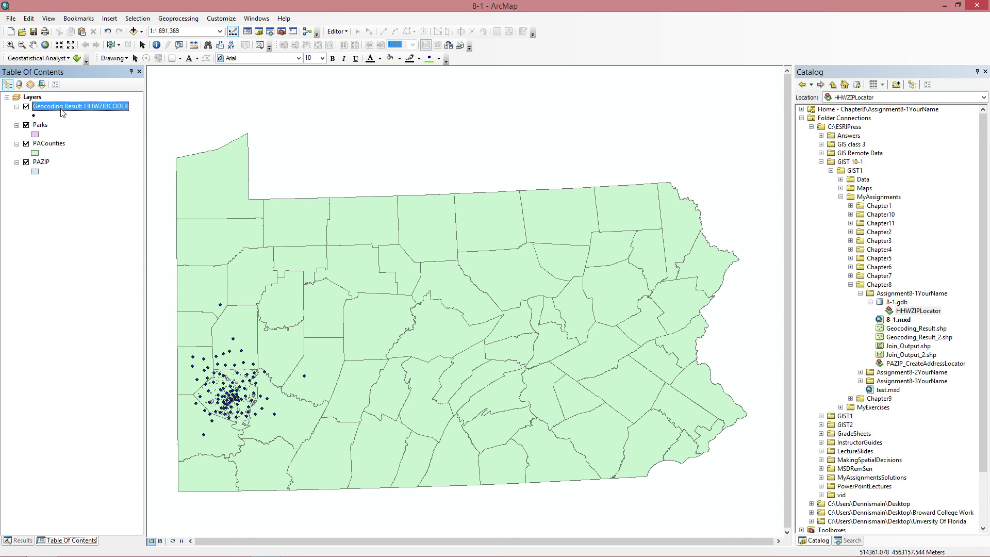
left_click(41, 162)
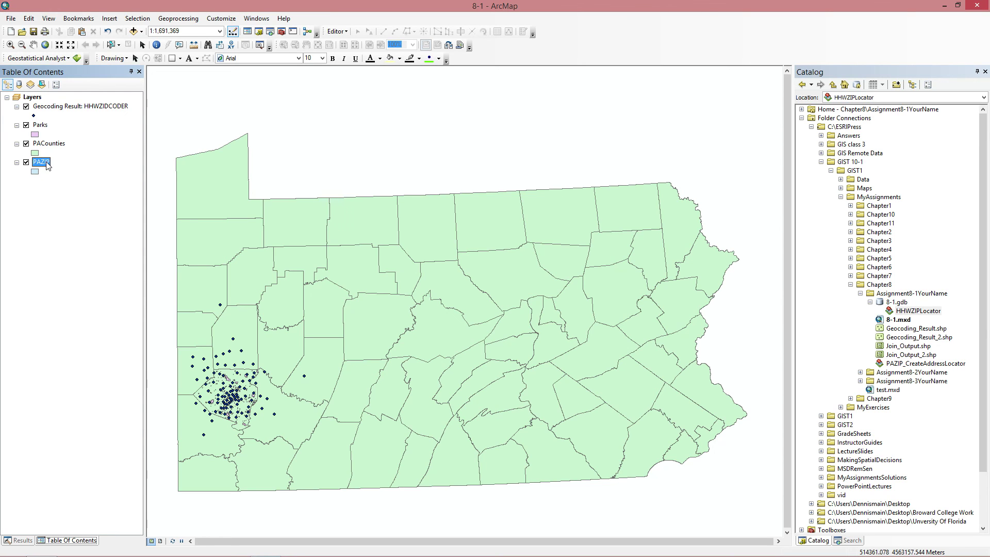
Step: Spatially join the Geocoding Result points to PAZIP, saving the output as HHWRES
right_click(47, 163)
mouse_move(95, 205)
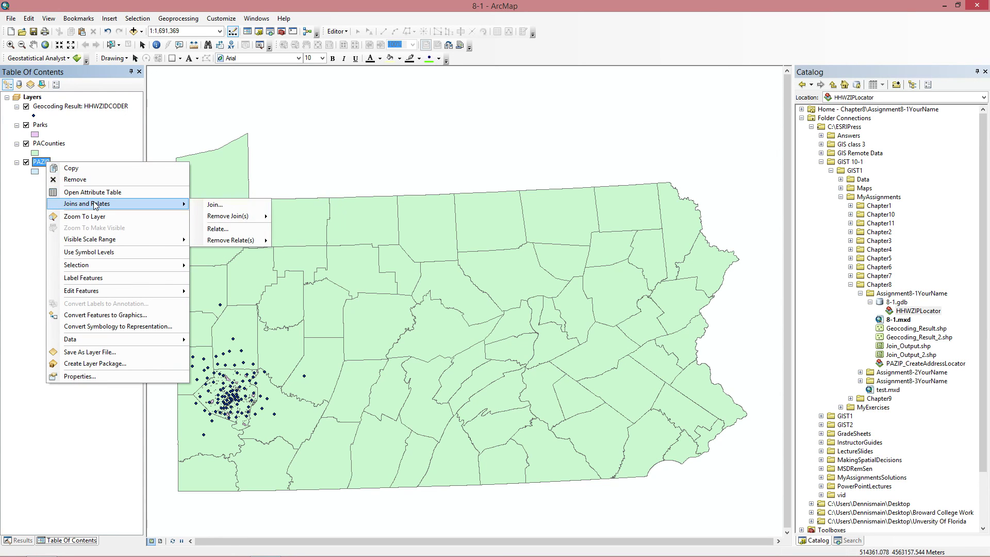
left_click(214, 205)
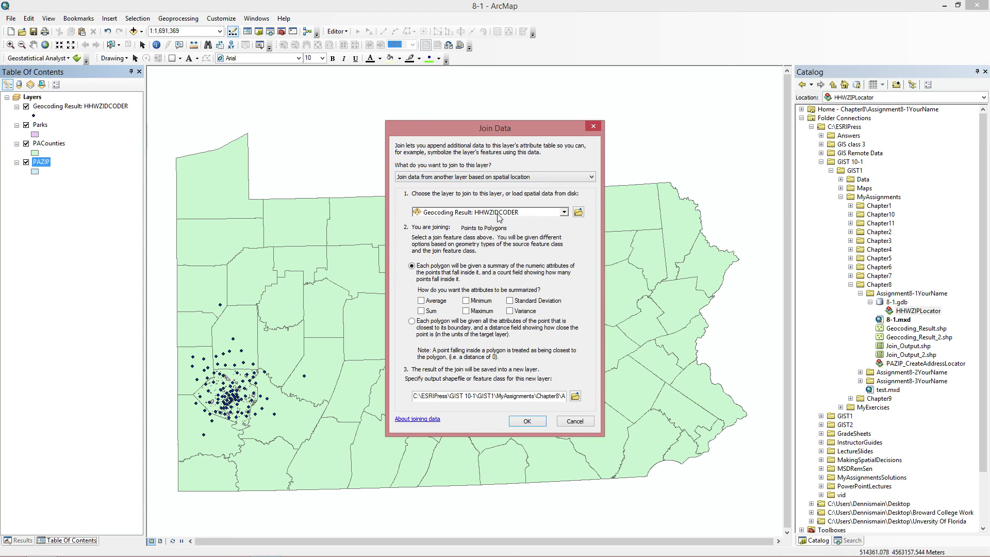
left_click(574, 397)
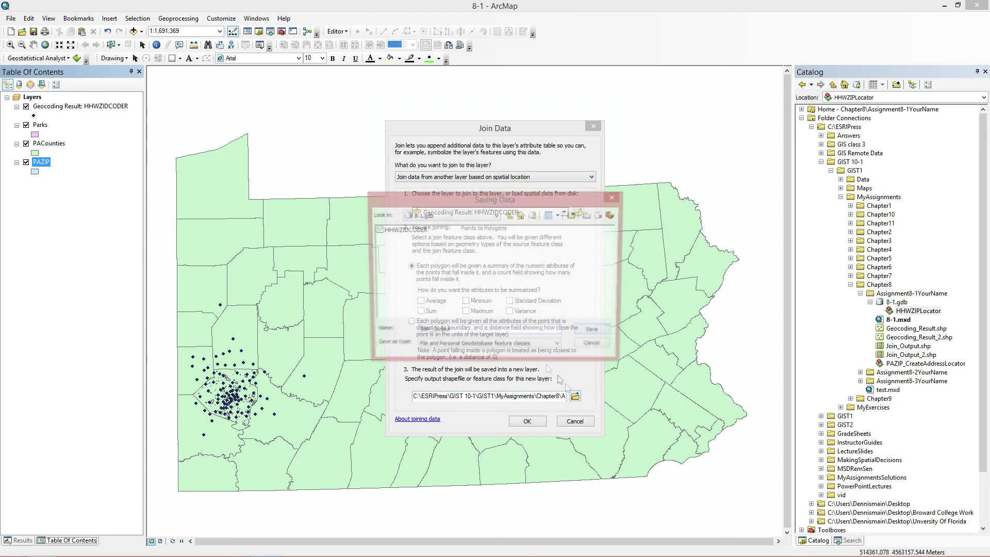
key("shift+Home")
key("BackSpace")
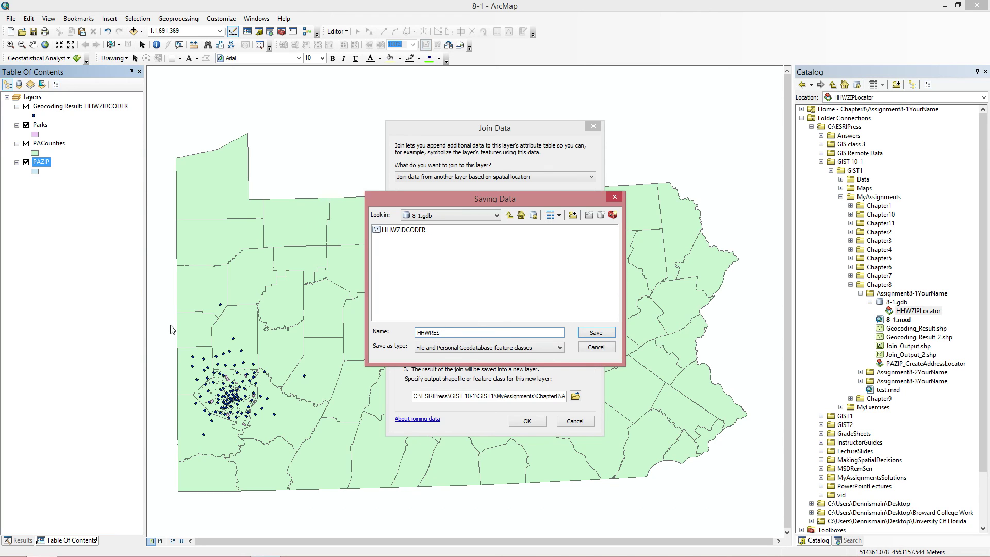
left_click(596, 333)
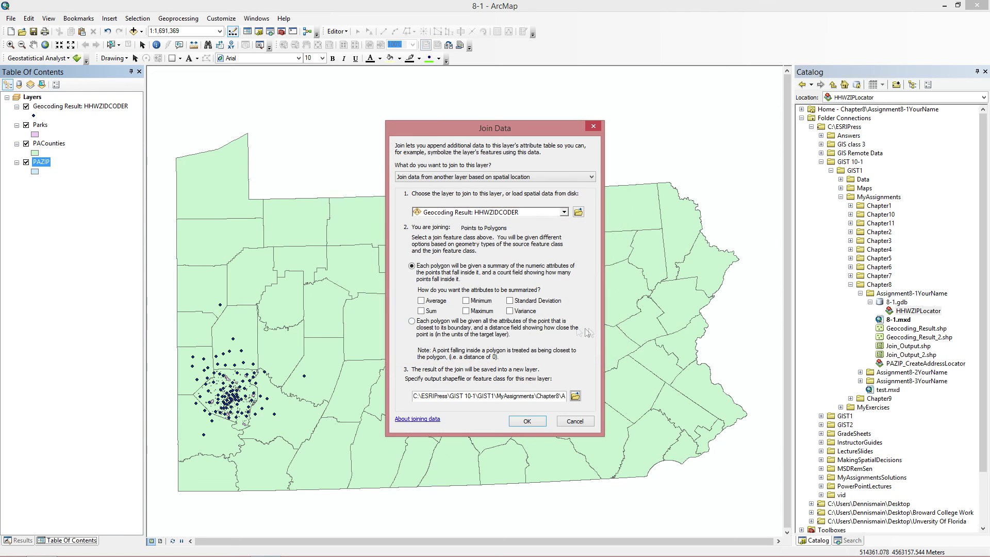
left_click(533, 423)
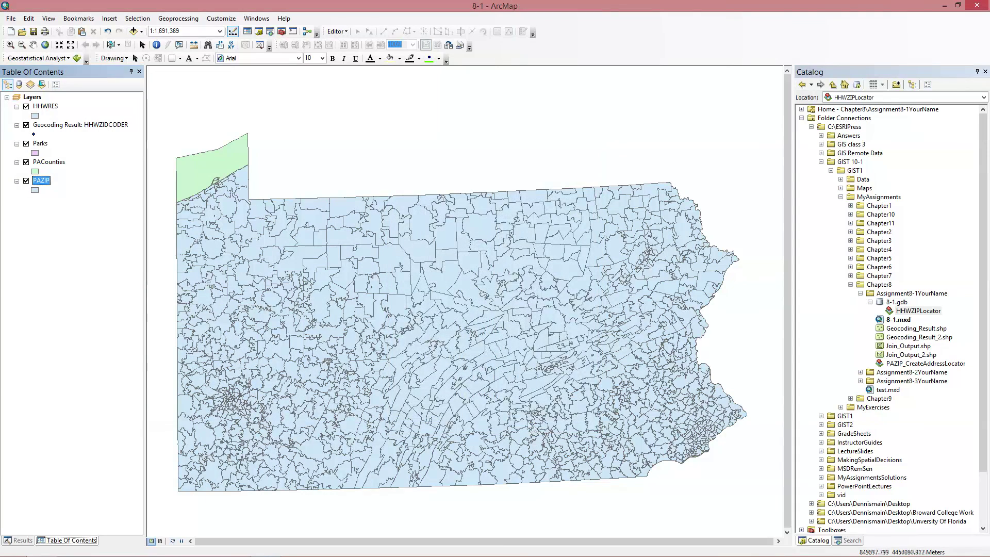
Step: Keep HHWRES visible while hiding the PAZIP layer and the geocoded points
left_click(26, 107)
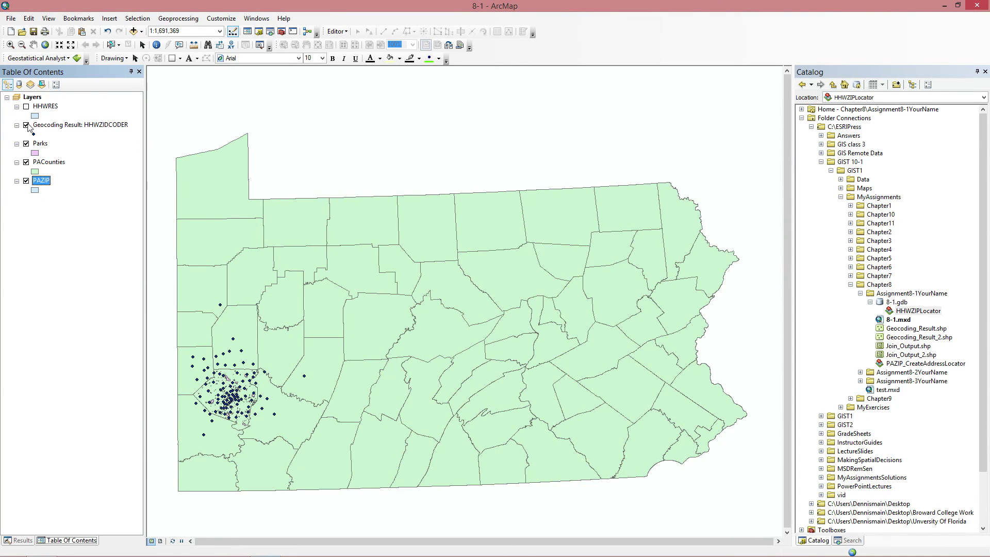
left_click(27, 106)
left_click(26, 180)
left_click(26, 125)
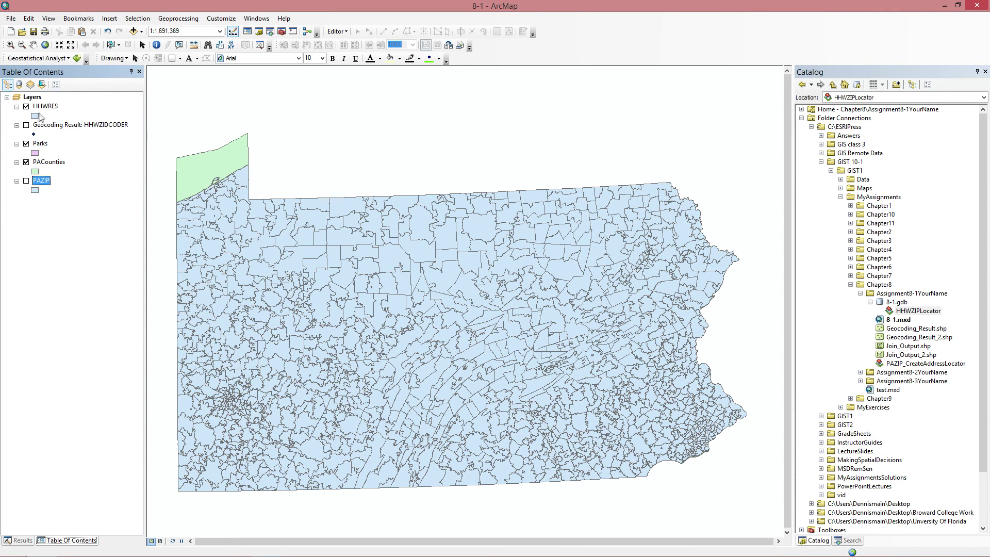
Step: Give HHWRES graduated-colour symbology on Count_ with five quantile classes and apply it
right_click(44, 107)
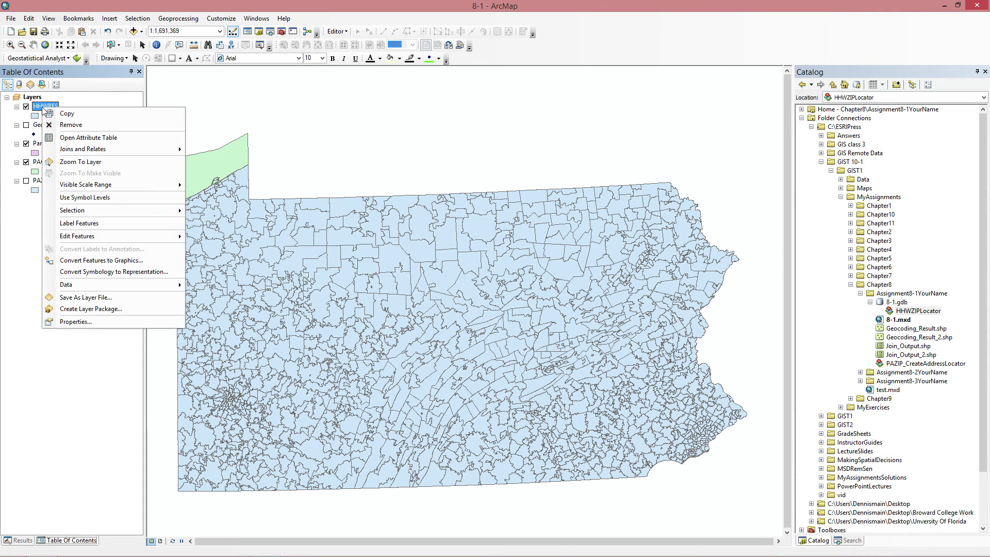
left_click(81, 323)
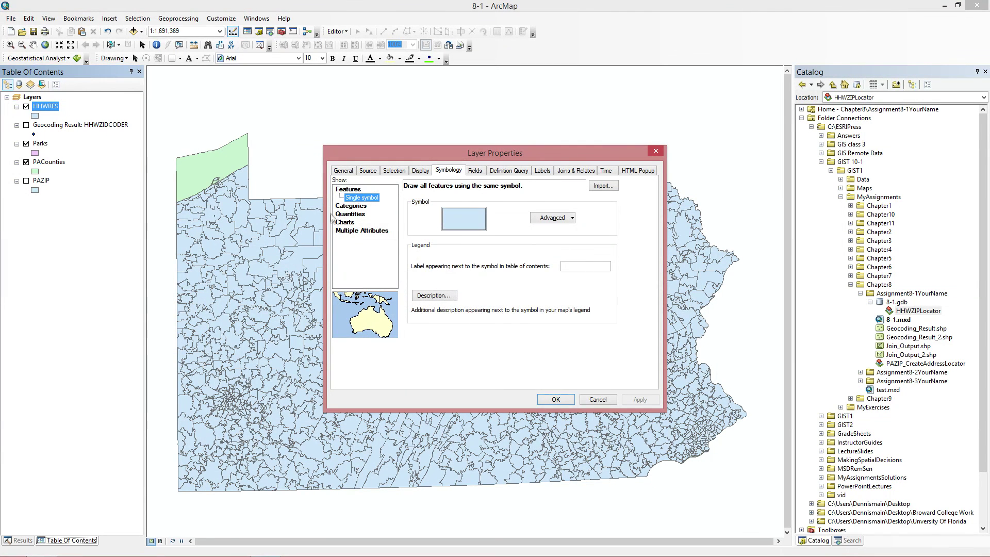
left_click(343, 214)
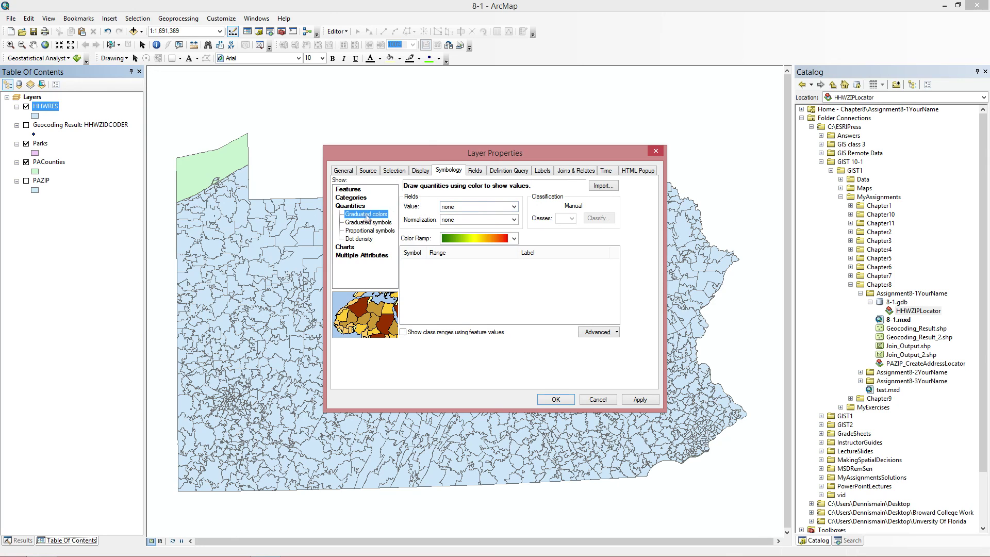
left_click(515, 207)
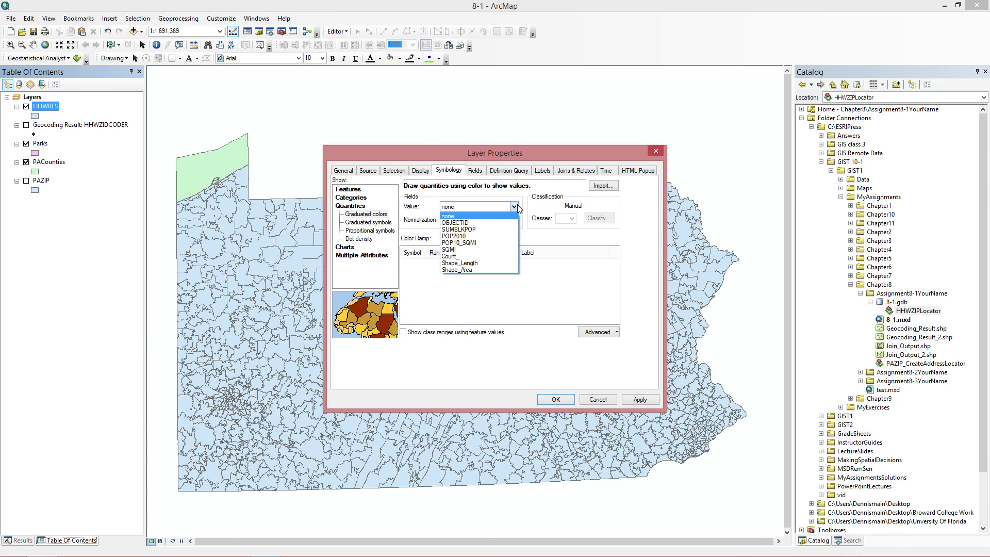
left_click(495, 255)
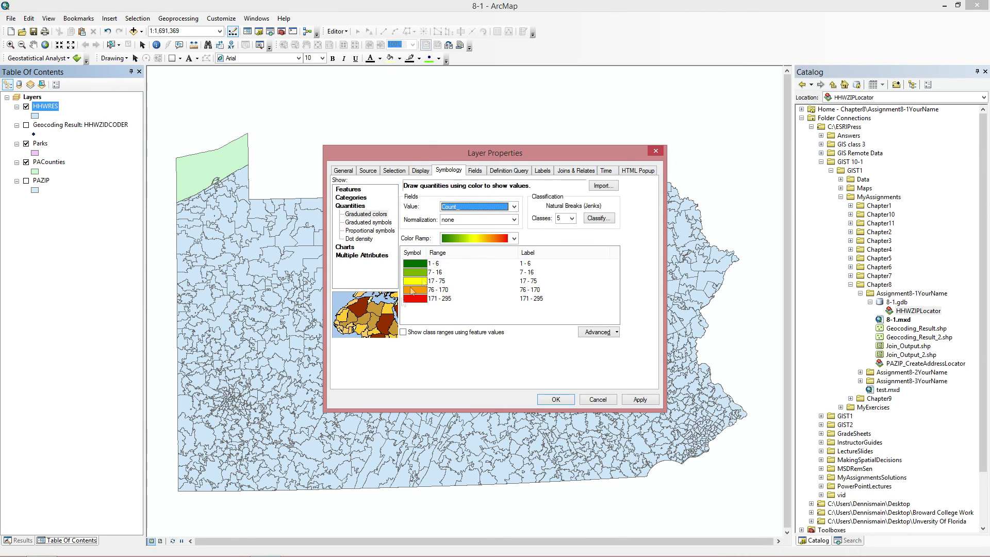
left_click(598, 218)
left_click(475, 183)
left_click(392, 211)
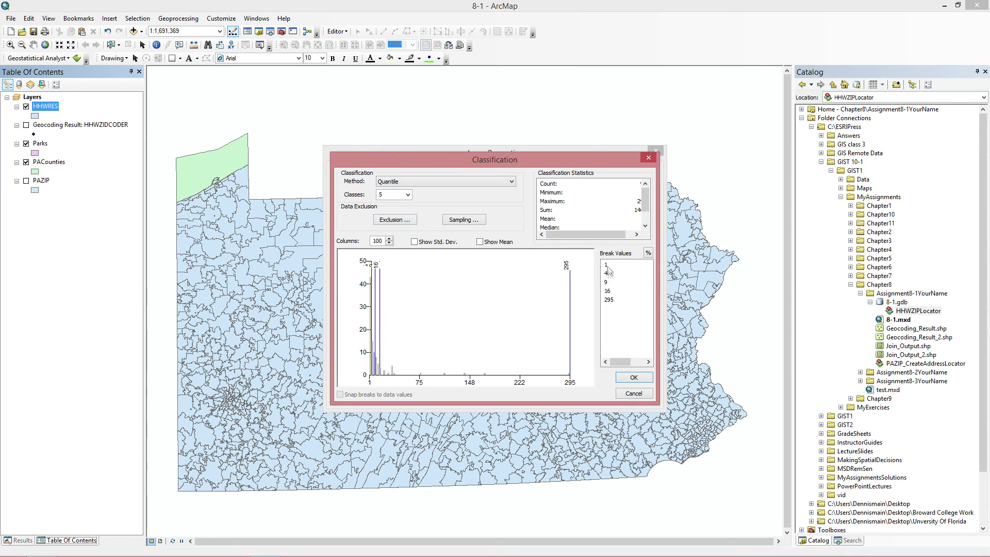
left_click(634, 377)
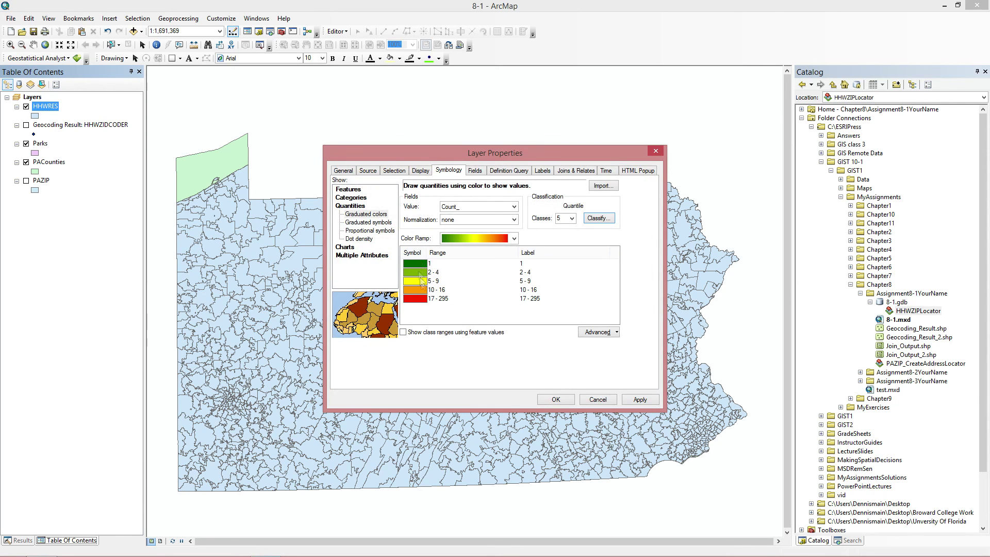
left_click(640, 399)
left_click(555, 400)
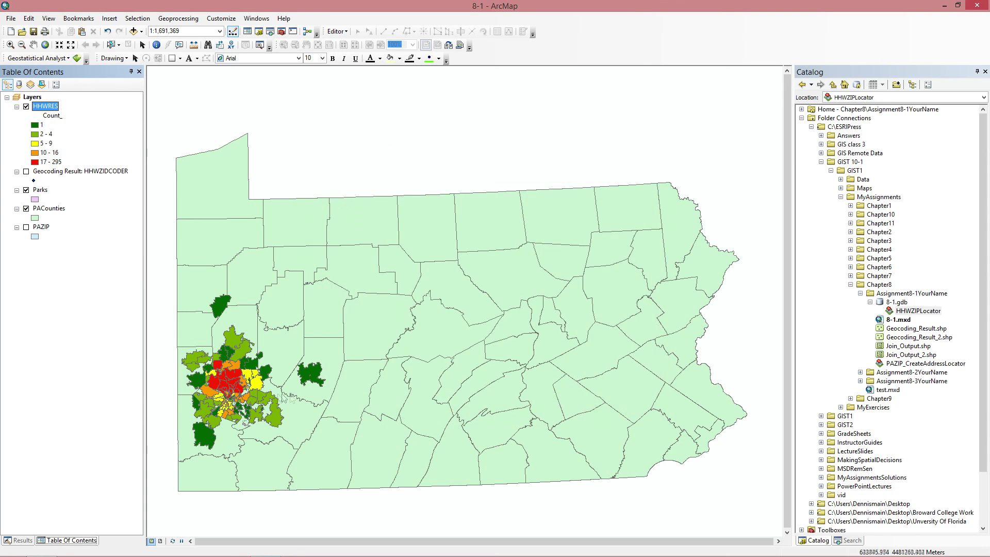
scroll(241, 372, "down", 4)
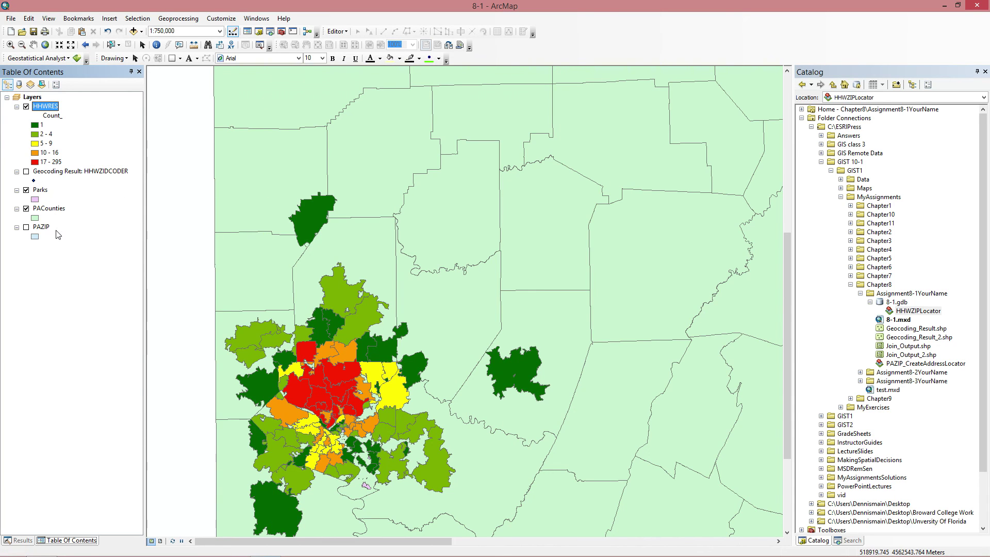
Step: Make the PACounties symbol hollow with 2-point outlines
left_click(34, 217)
left_click(391, 263)
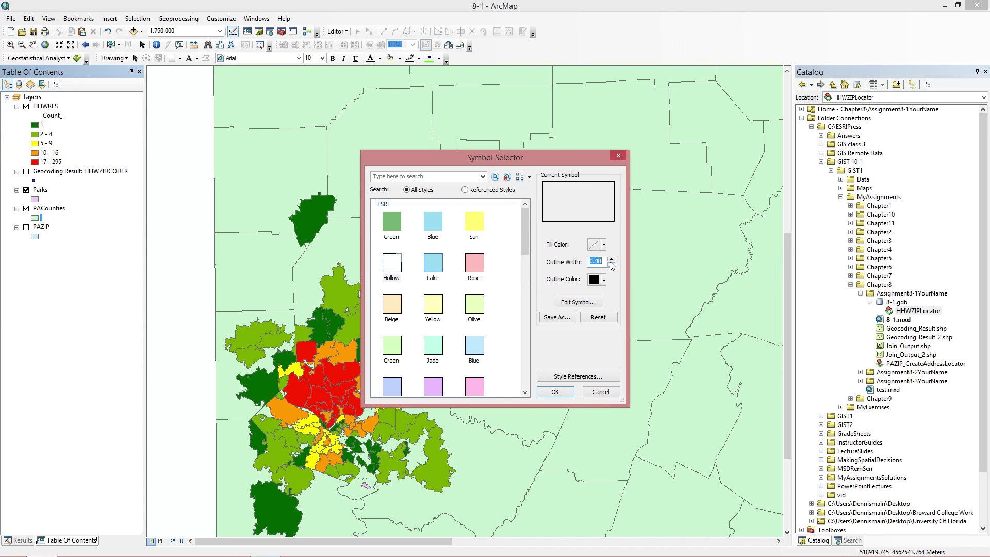
left_click(610, 260)
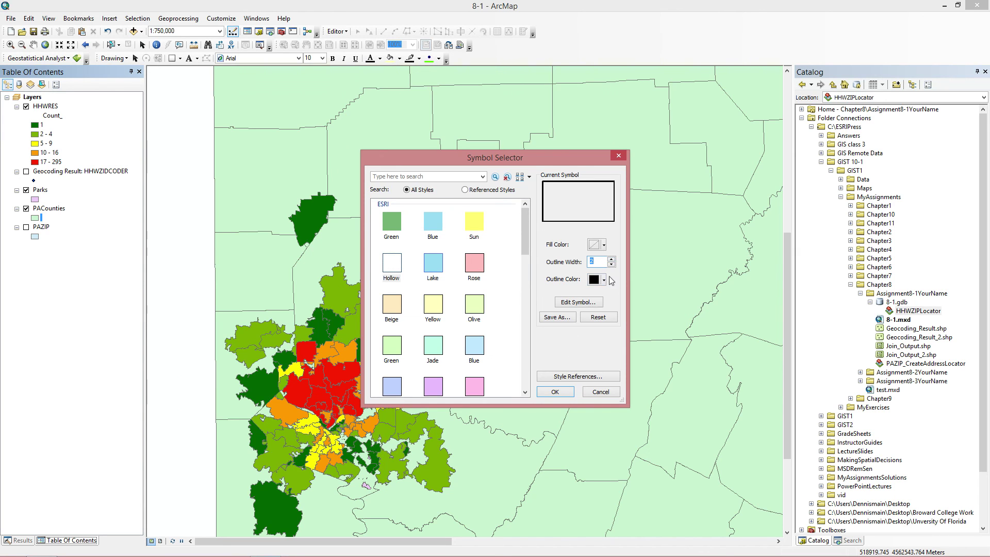
left_click(555, 392)
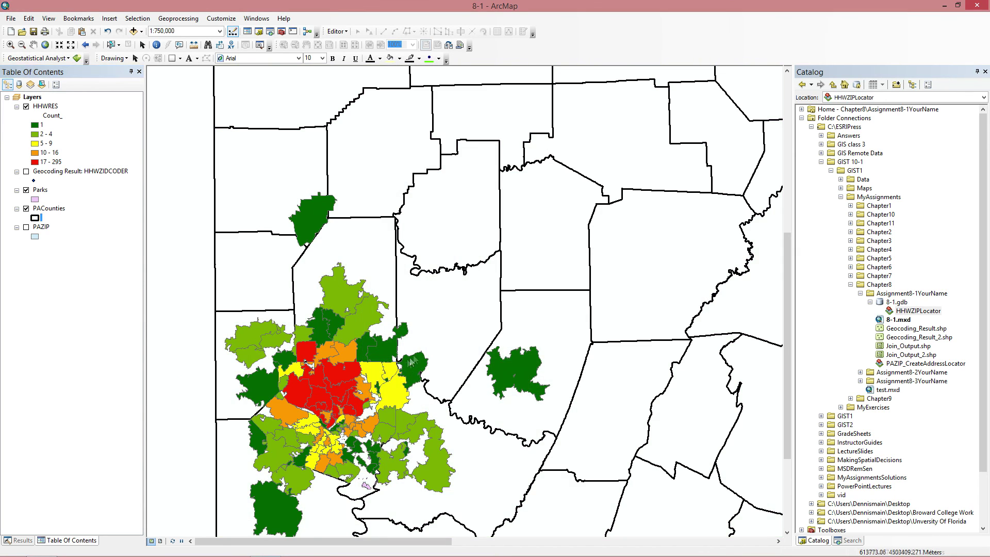
left_click(35, 217)
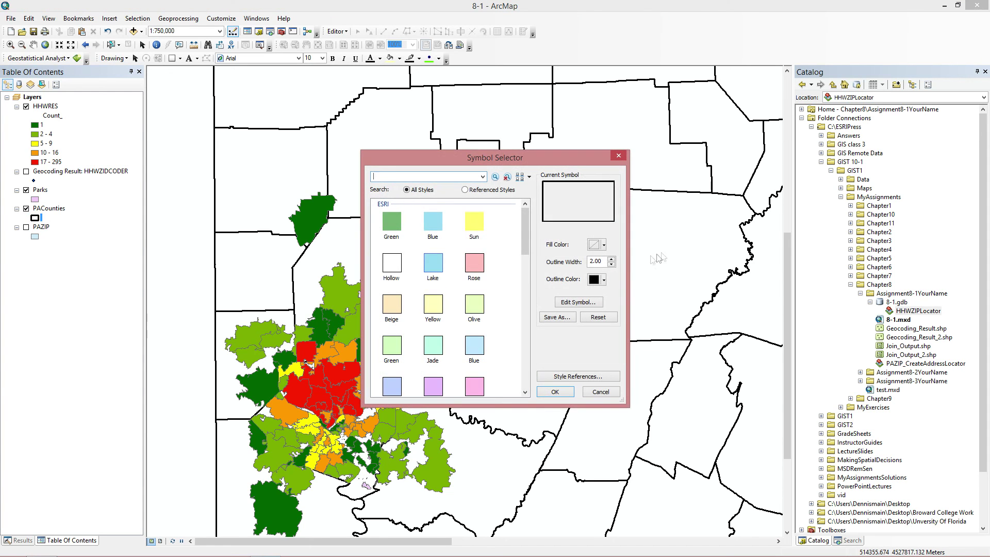
left_click(555, 392)
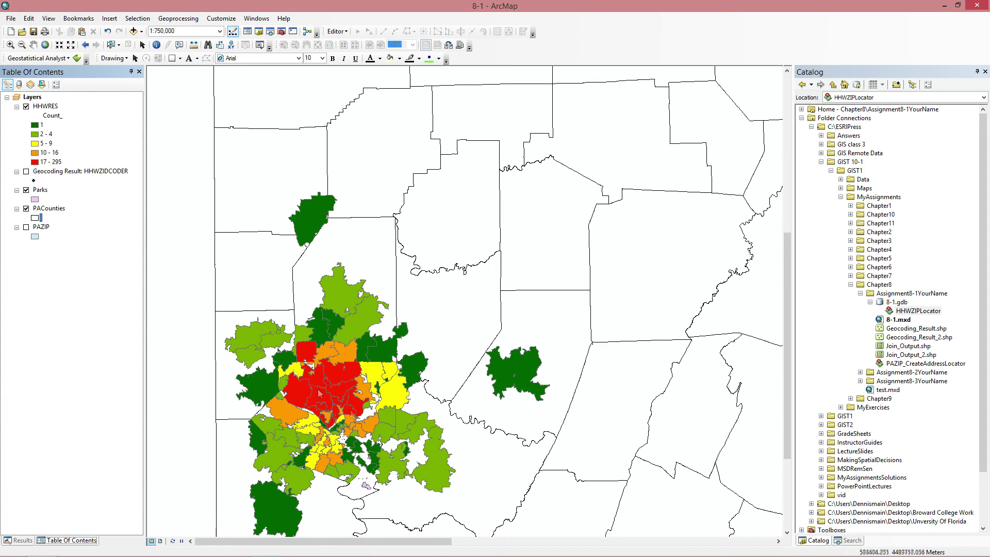
Step: Label the counties by name and move PACounties above HHWRES in the drawing order
right_click(56, 210)
left_click(92, 324)
left_click_drag(44, 211, 46, 103)
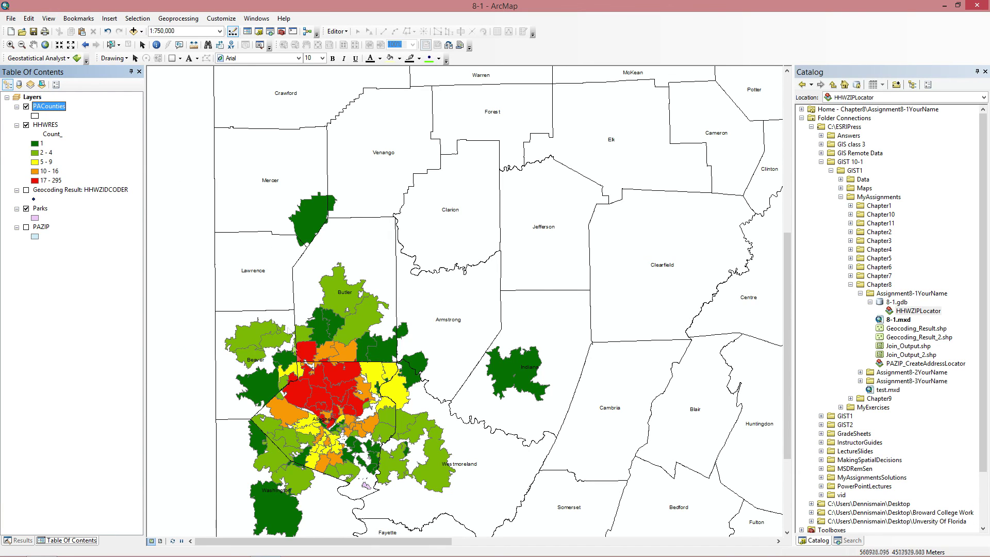
Step: Turn on the PAZIP layer and pan to recentre the Allegheny cluster
left_click(33, 44)
scroll(414, 247, "up", 3)
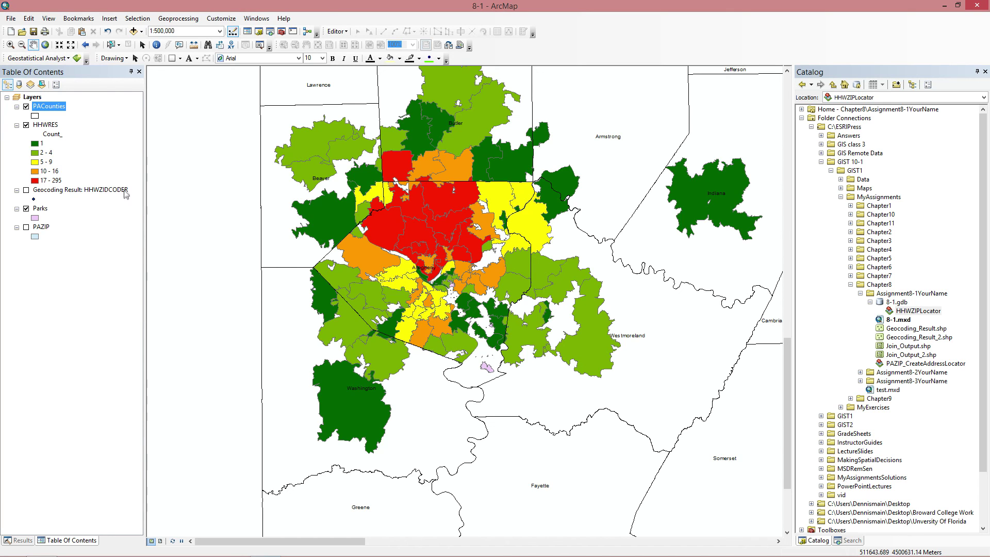
left_click(26, 228)
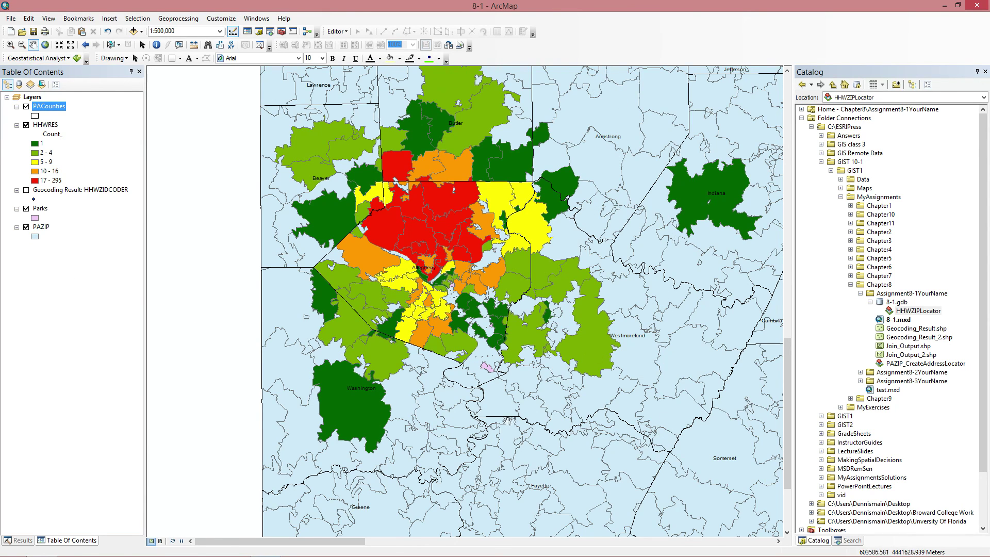
mouse_move(450, 237)
left_mouse_down()
mouse_move(485, 256)
mouse_move(448, 254)
left_mouse_up()
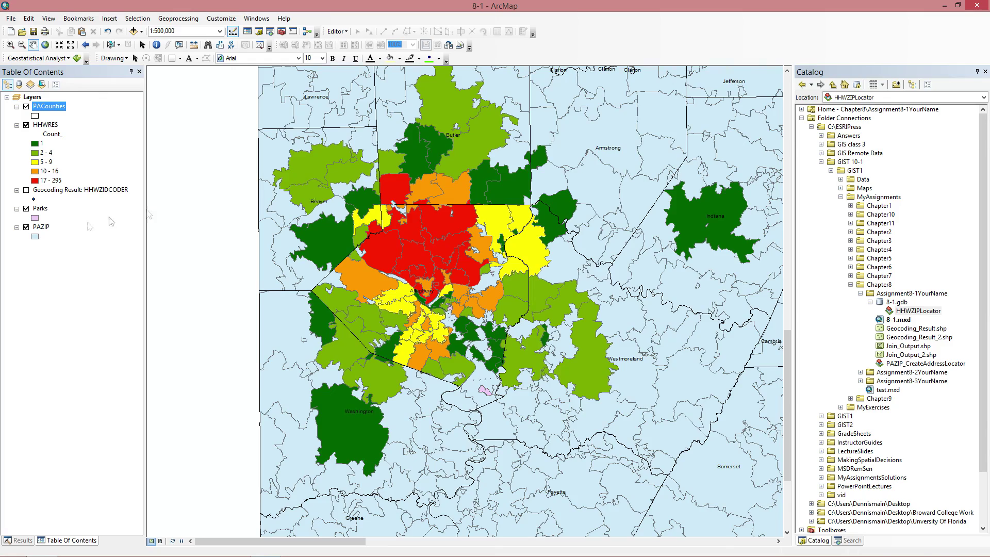
Step: Change the PAZIP polygon fill to white and nudge the map back to centre
left_click(35, 236)
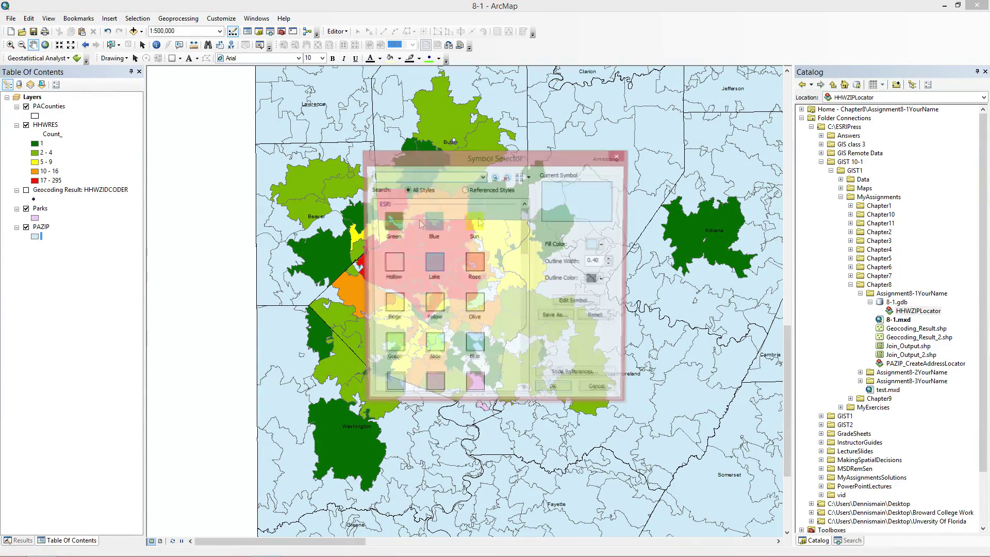
left_click(603, 245)
left_click(593, 266)
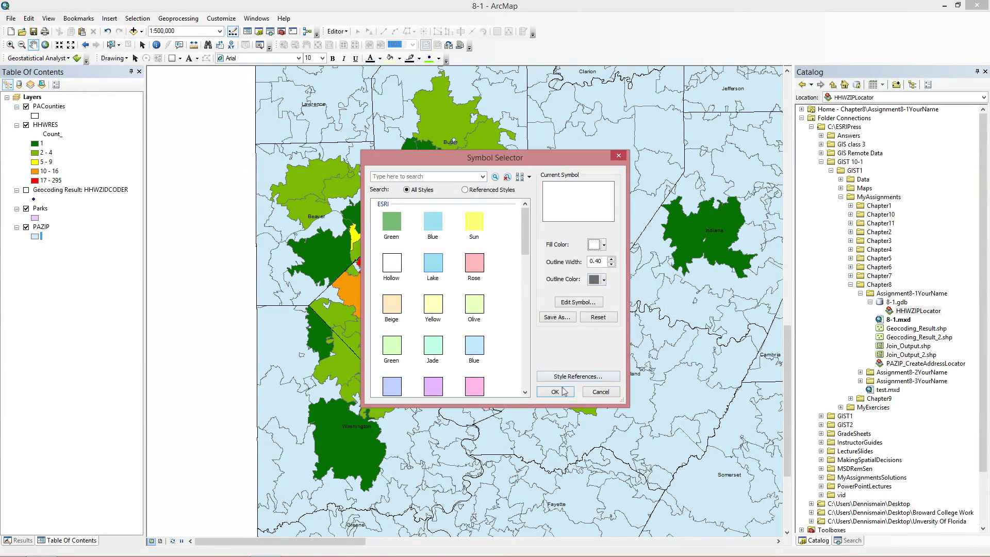
left_click(555, 392)
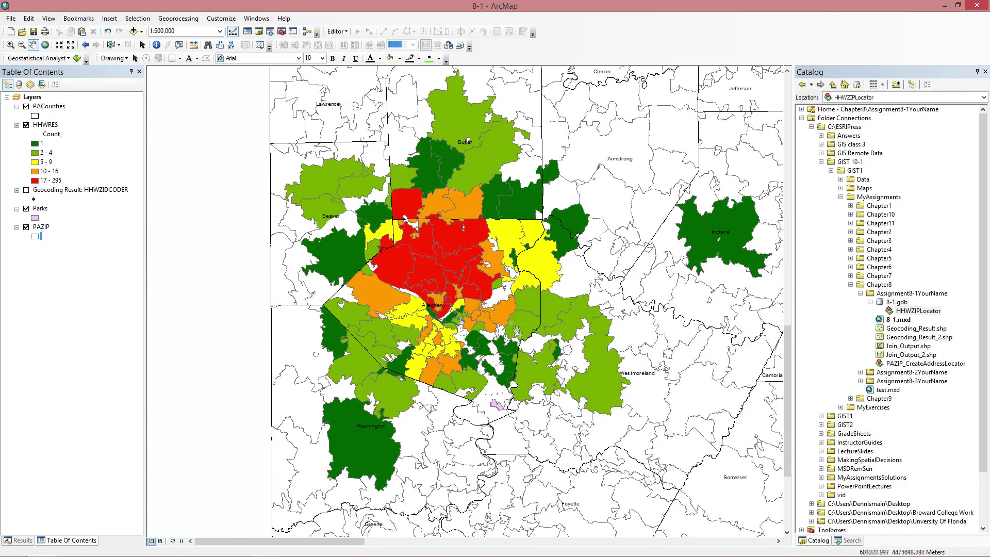
left_click_drag(521, 335, 503, 348)
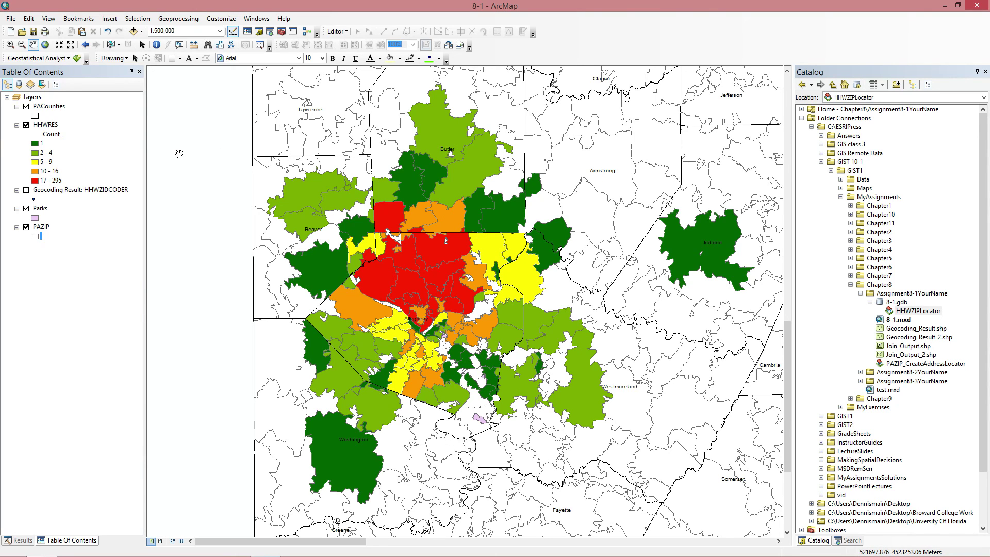
Step: Sort the Parks attribute table by LABEL and select the NORTH PARK record
right_click(39, 213)
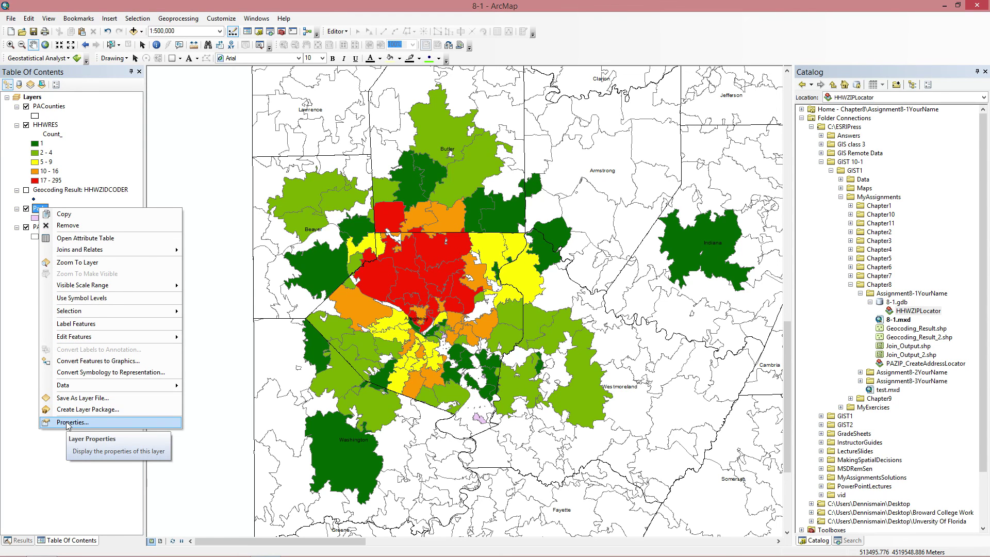
left_click(86, 237)
double_click(715, 136)
left_click_drag(921, 160, 921, 318)
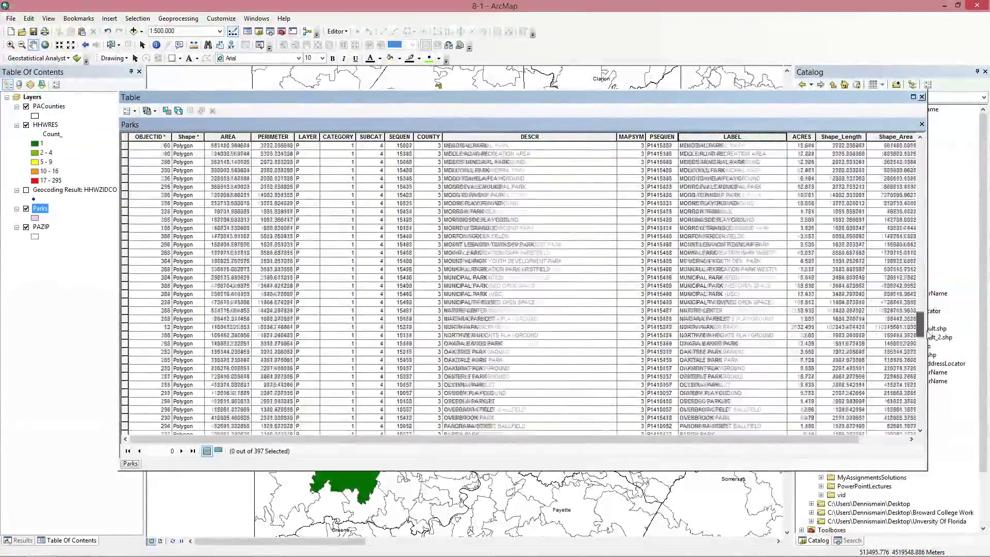
scroll(619, 252, "down", 1)
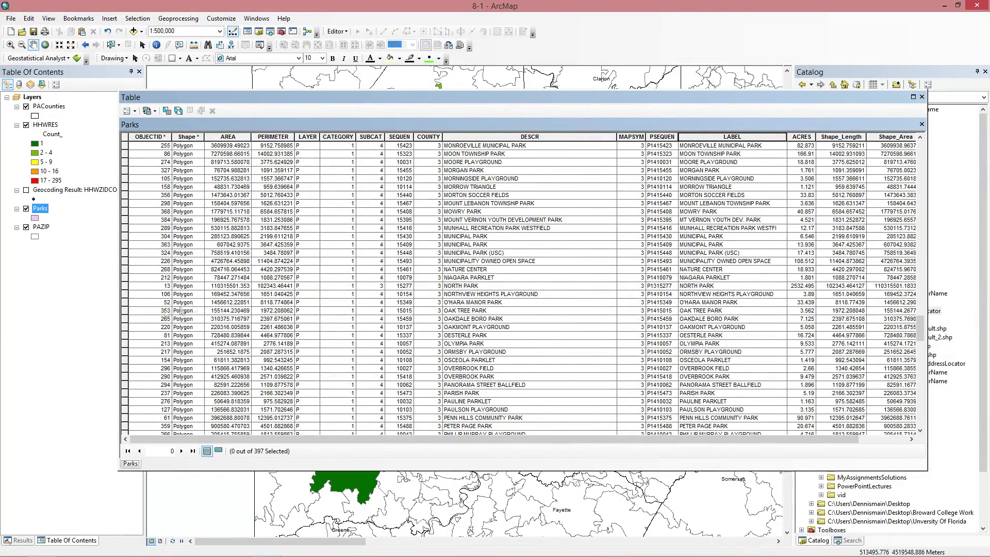
left_click(125, 286)
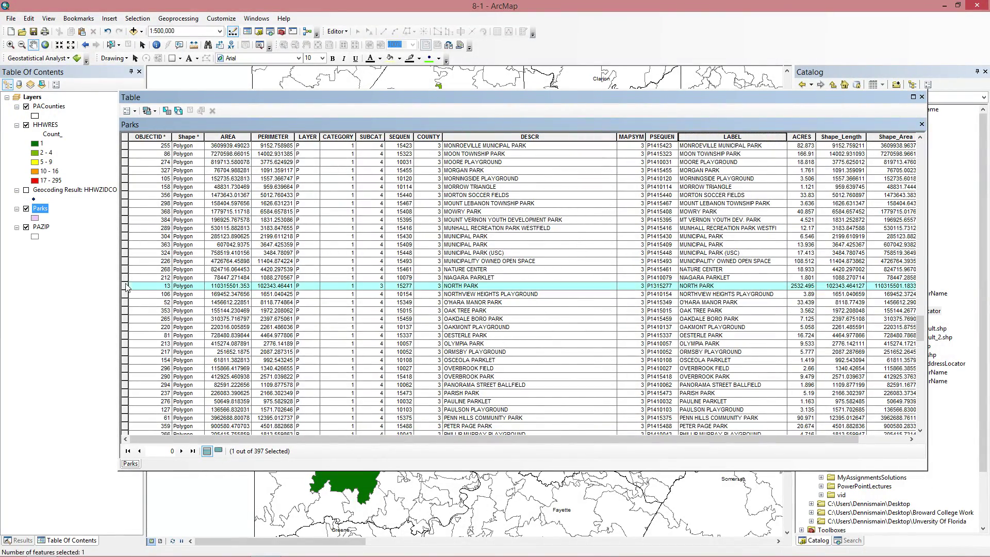
left_click(923, 97)
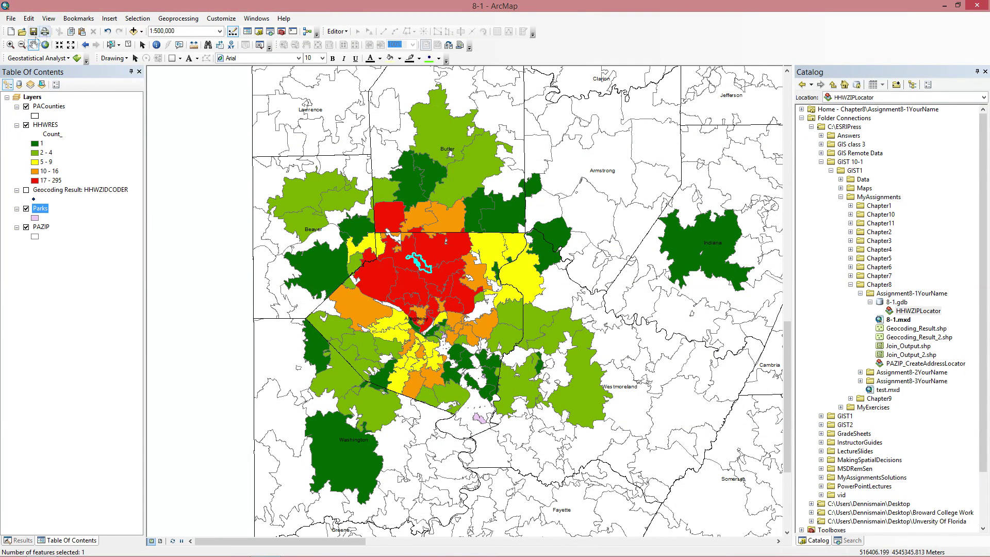
left_click(10, 45)
Step: Zoom close to North Park, then to the HHWRES extent, and frame the southwestern cluster
left_click_drag(396, 239, 483, 303)
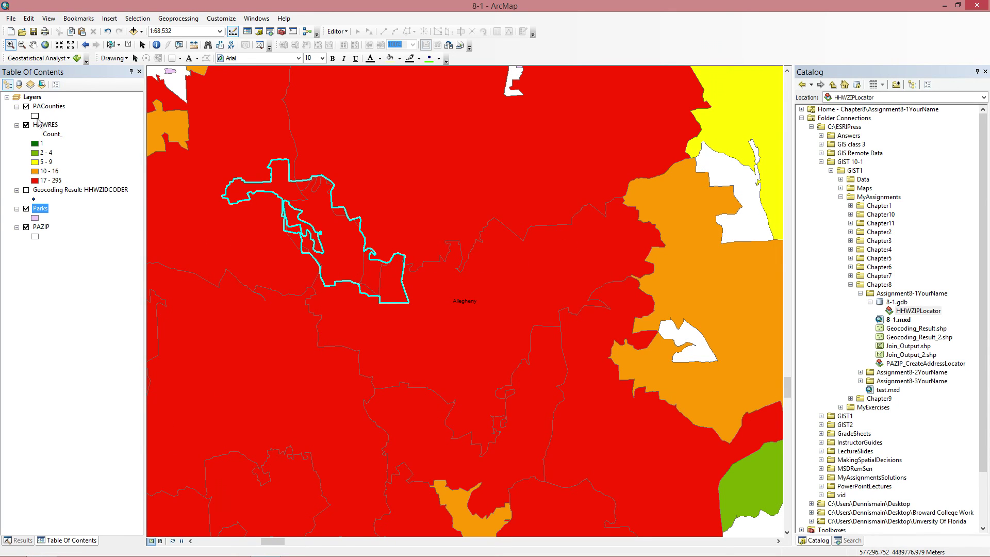
right_click(45, 125)
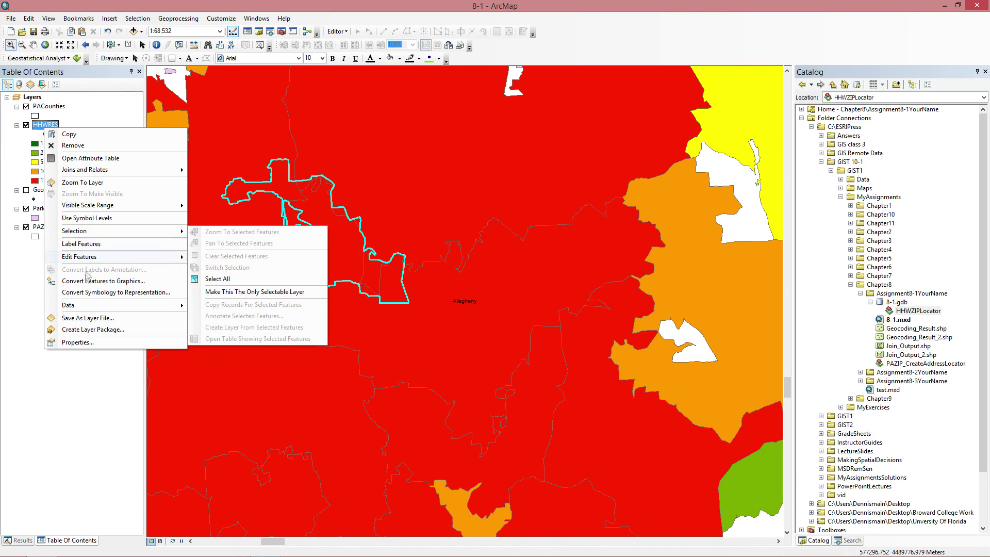
left_click(102, 183)
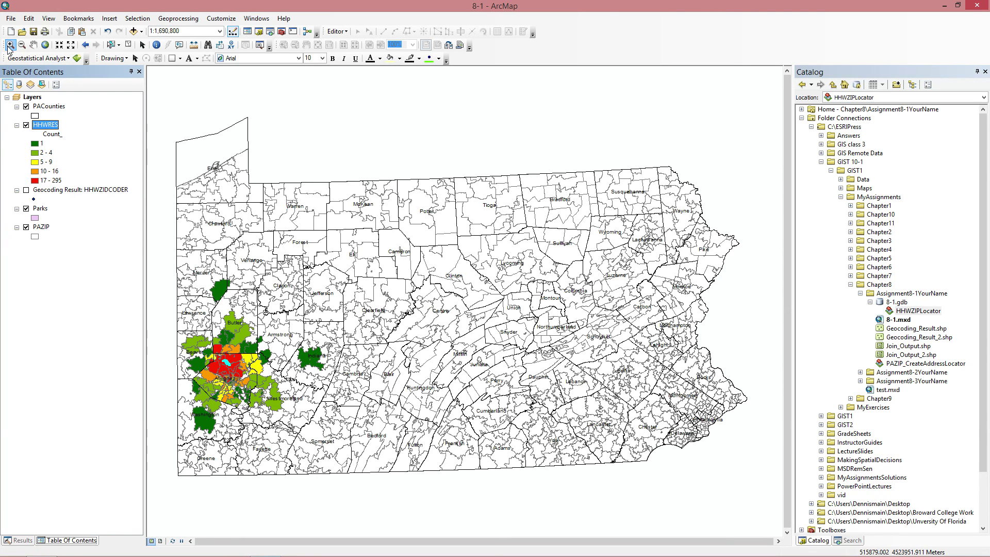
mouse_move(148, 422)
left_mouse_down()
mouse_move(342, 422)
mouse_move(193, 345)
mouse_move(145, 429)
left_mouse_up()
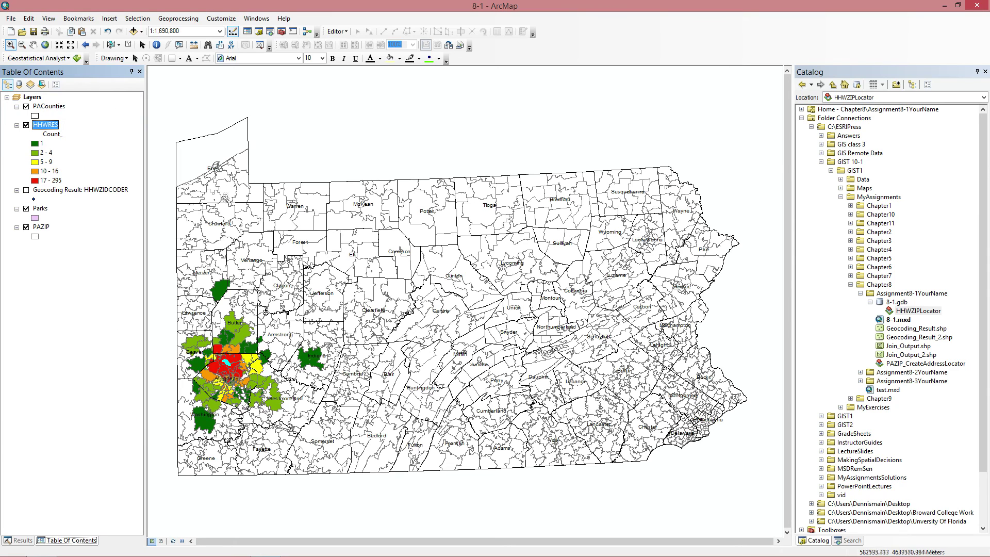
left_click(356, 475)
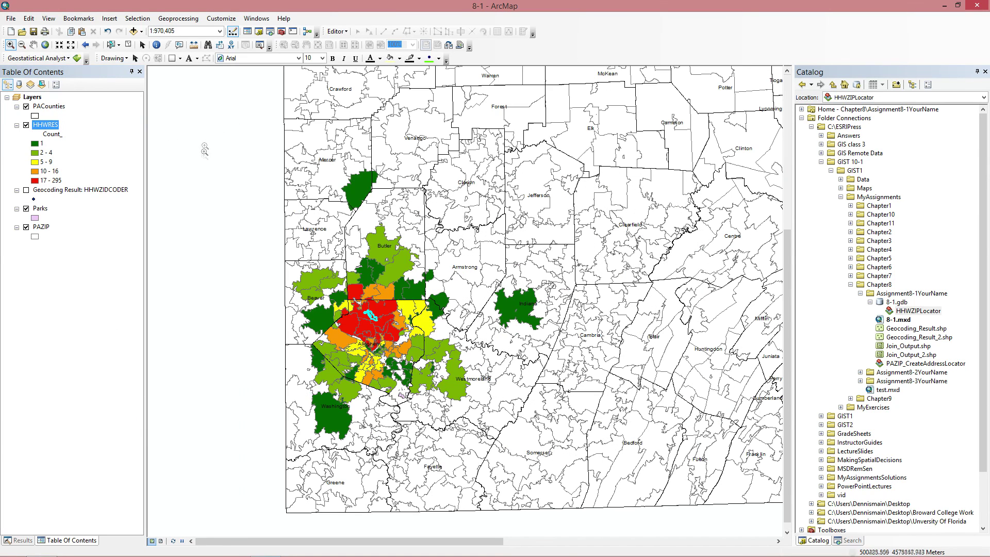
left_click_drag(226, 119, 608, 522)
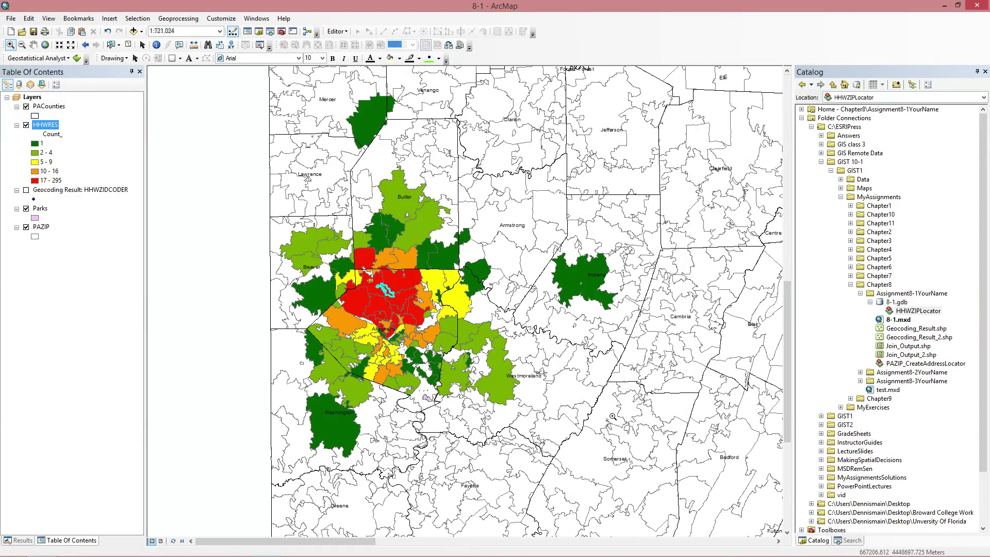
scroll(666, 501, "up", 1)
left_click_drag(788, 422, 805, 476)
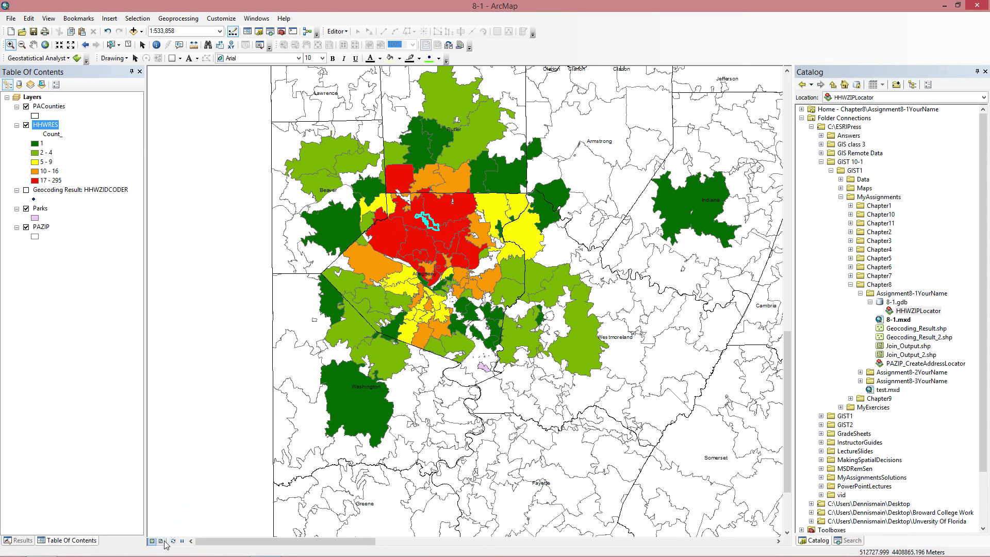
Step: Switch to layout view and set the page orientation to landscape
left_click(161, 541)
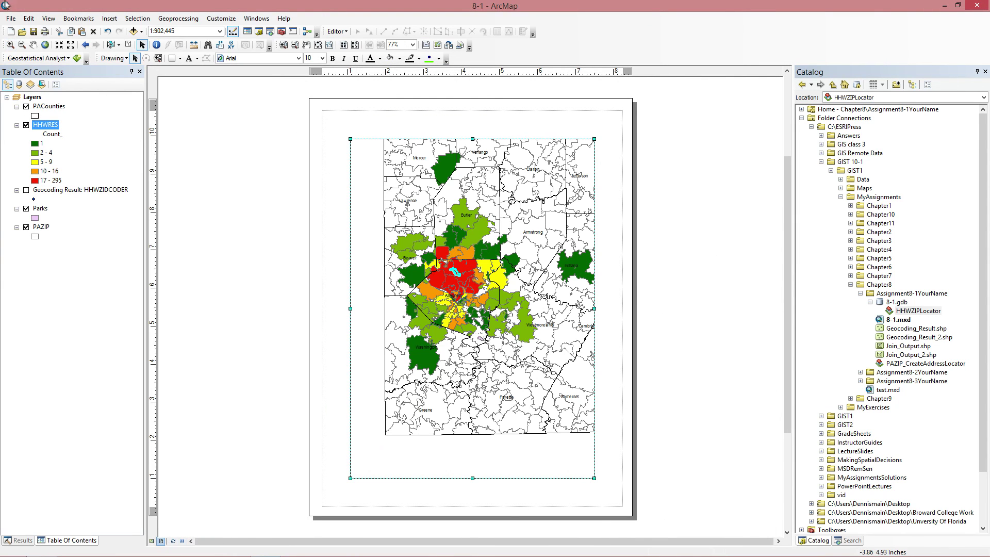
left_click(11, 18)
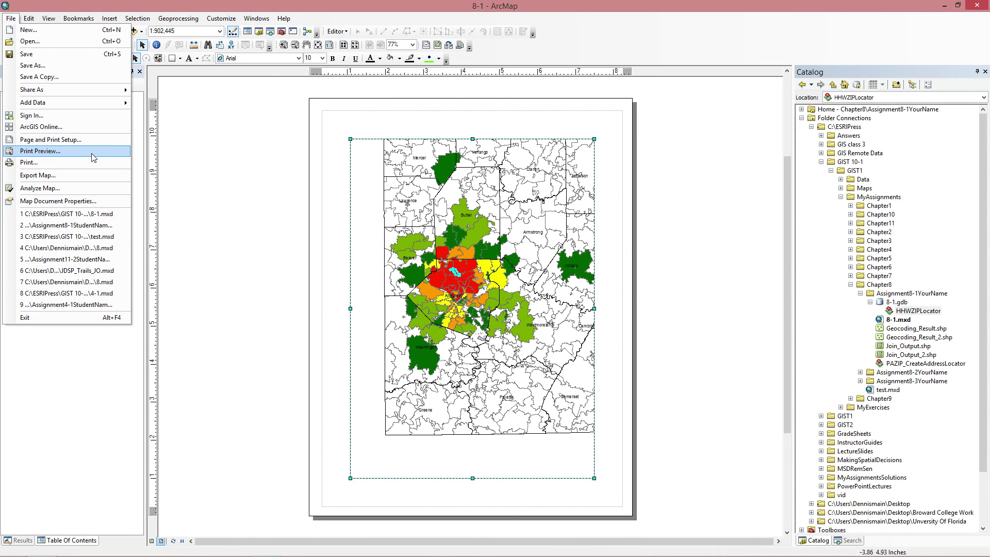
left_click(94, 140)
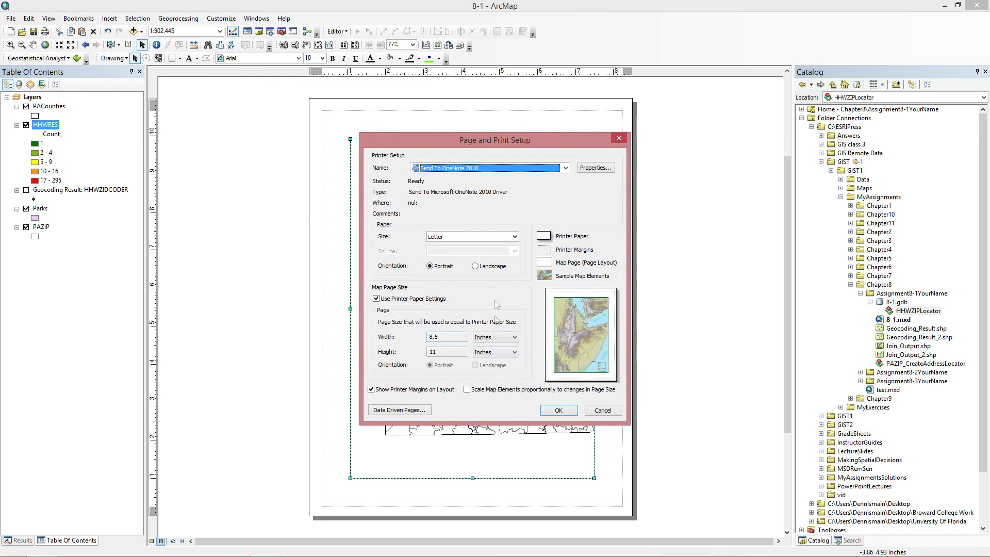
left_click(484, 266)
left_click(576, 411)
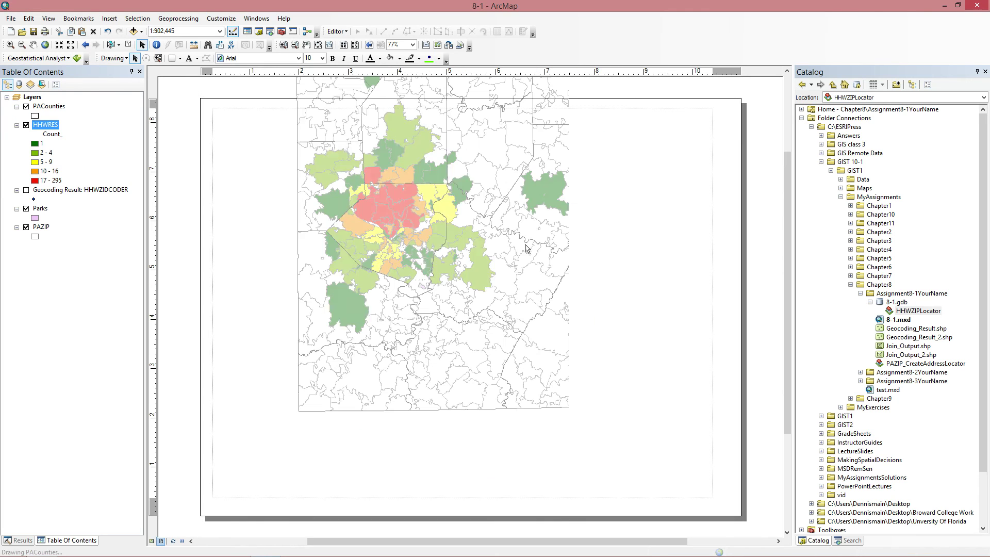
left_click(525, 248)
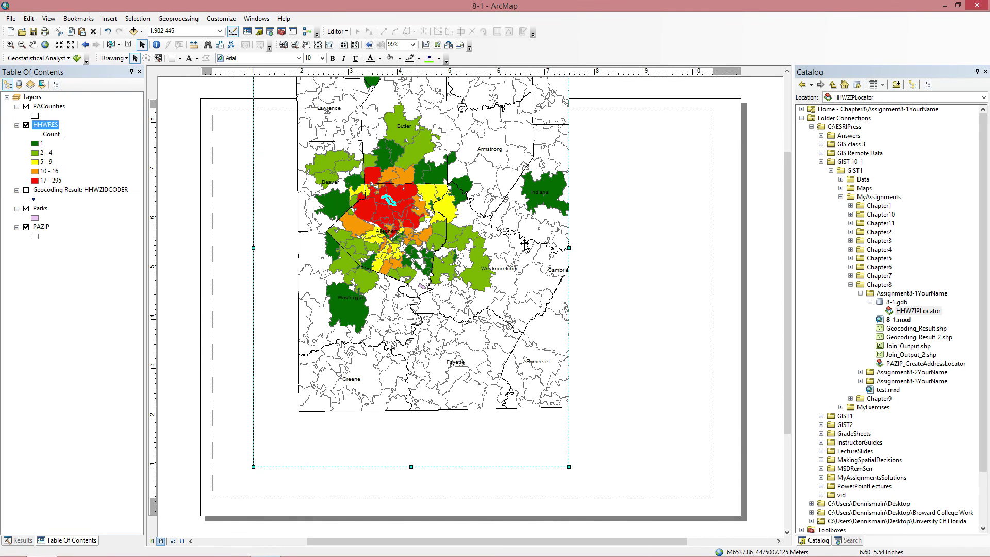
Step: Pan the map to centre the ZIP cluster within the layout frame
left_click(33, 44)
left_click_drag(402, 223, 367, 277)
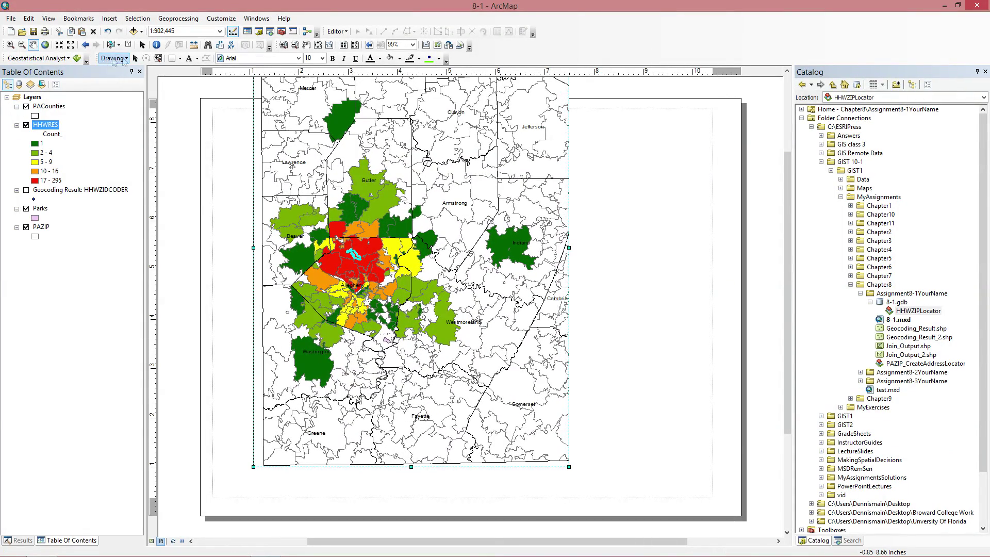
left_click(143, 46)
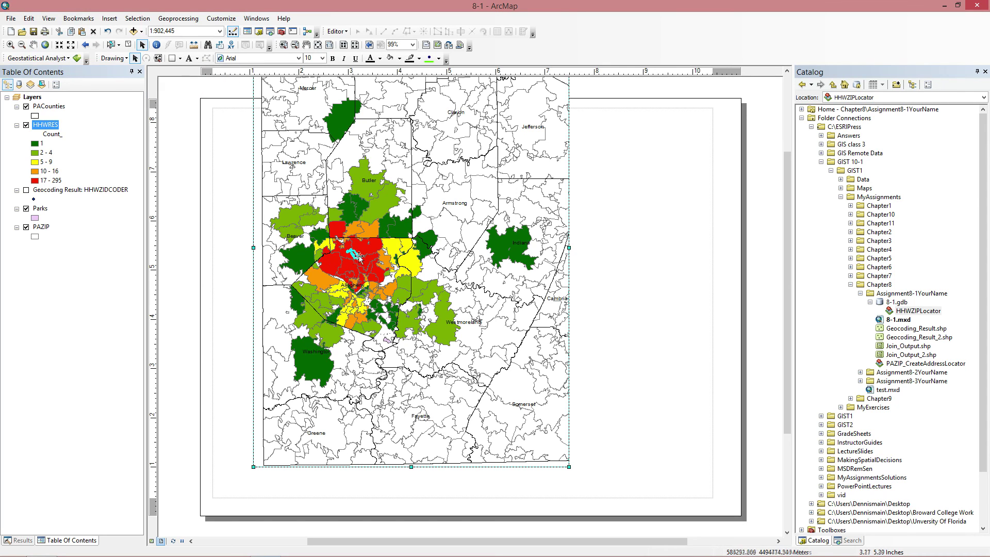